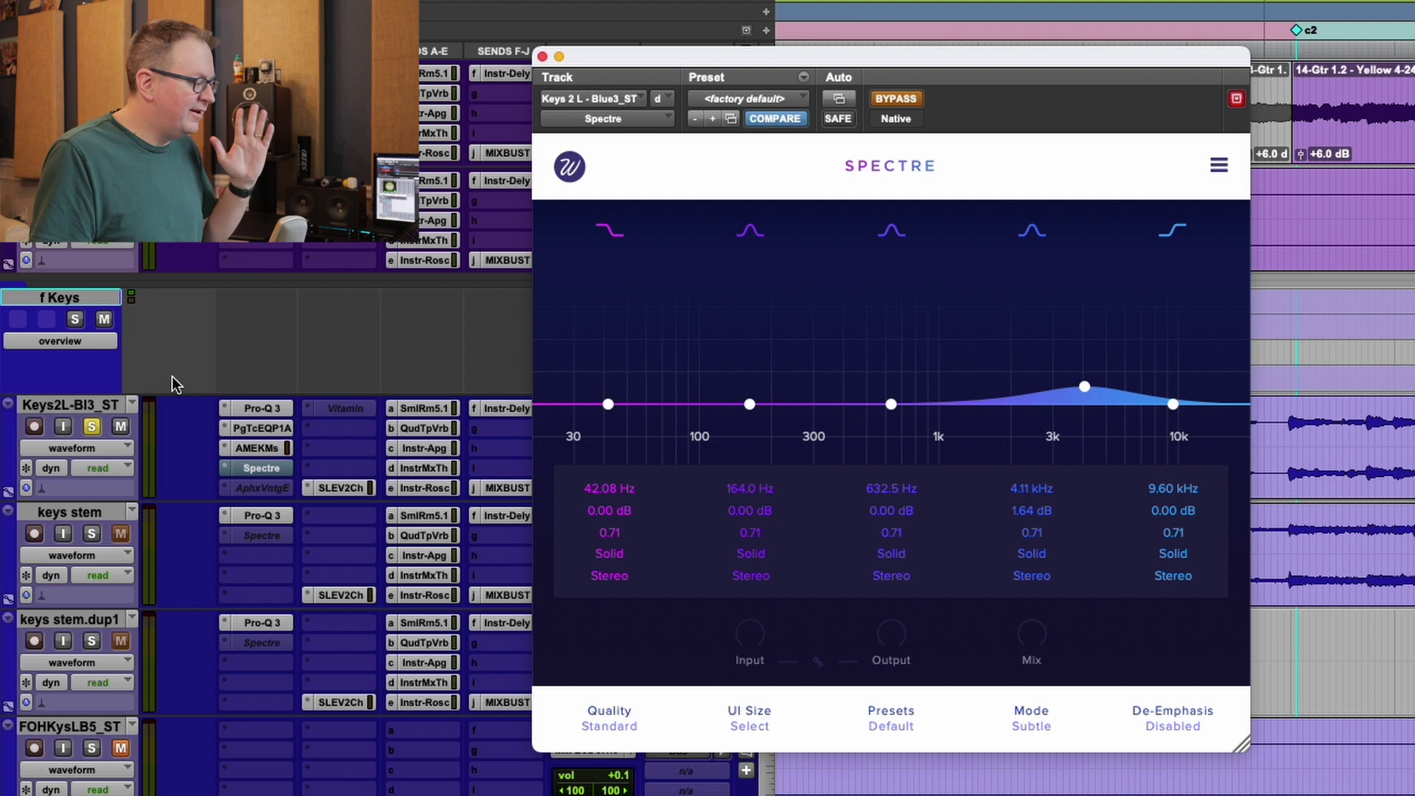
- Review the Pro-Q 3 and PuigTec EQP1A settings on the Keys 2 L - Blue3_ST track and close the plug-in window
click(262, 408)
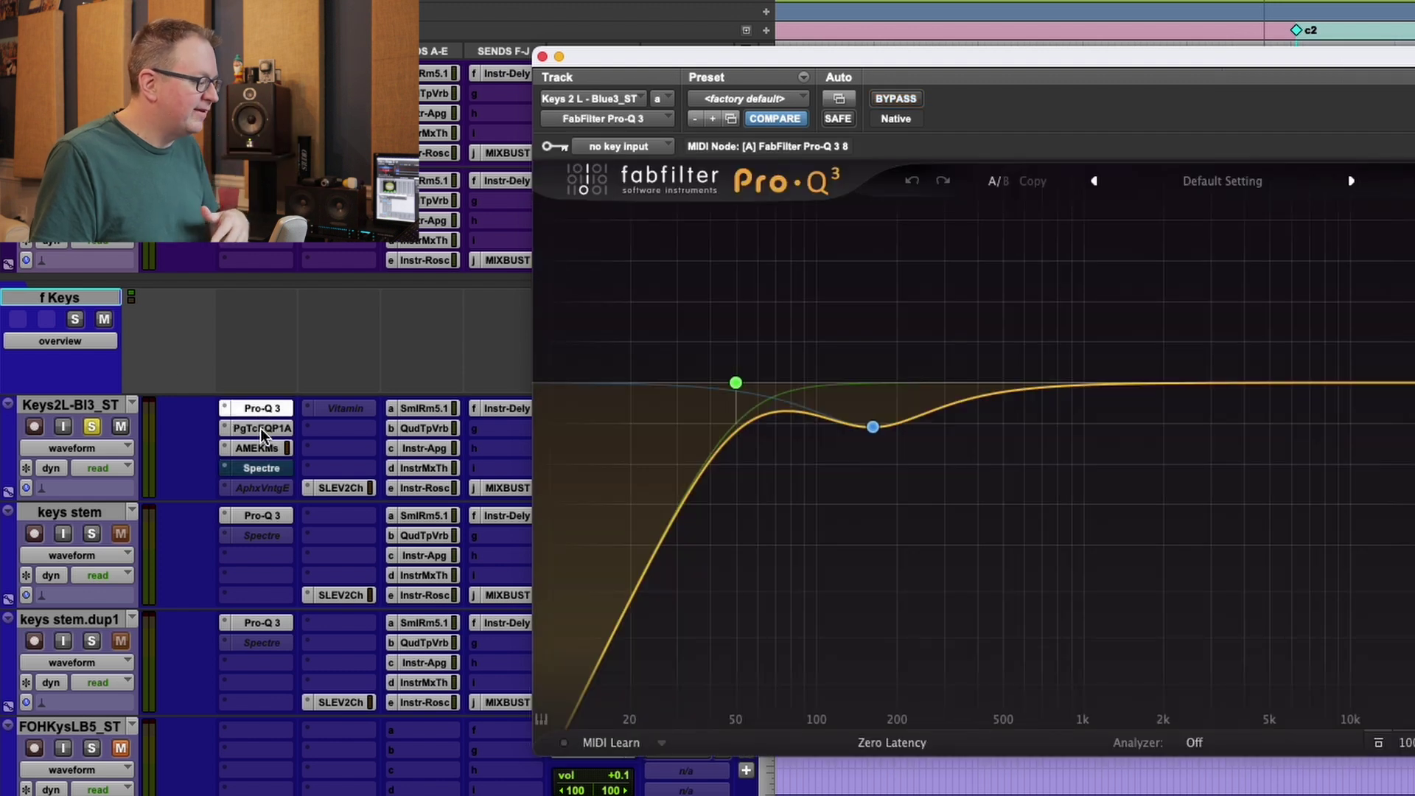
click(260, 428)
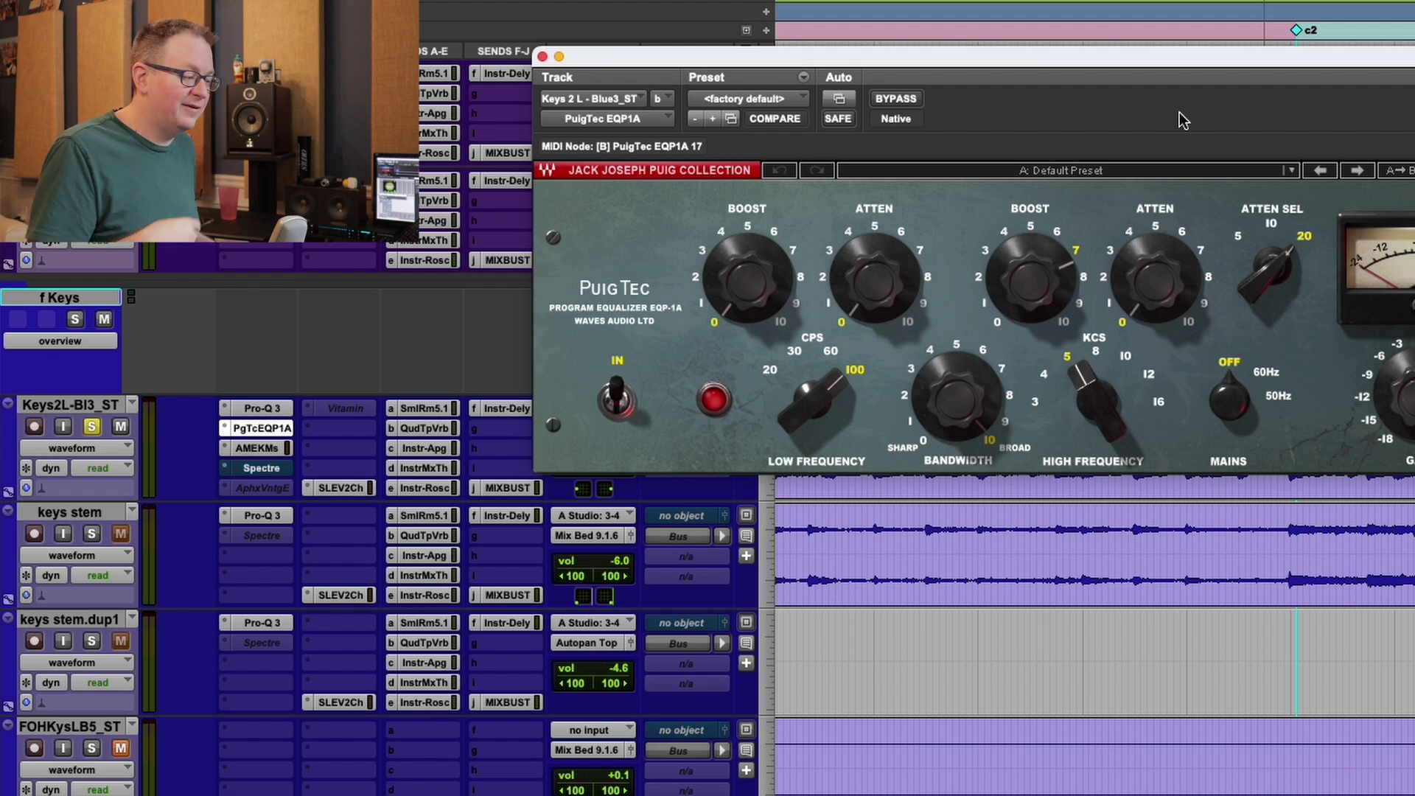
key(super+w)
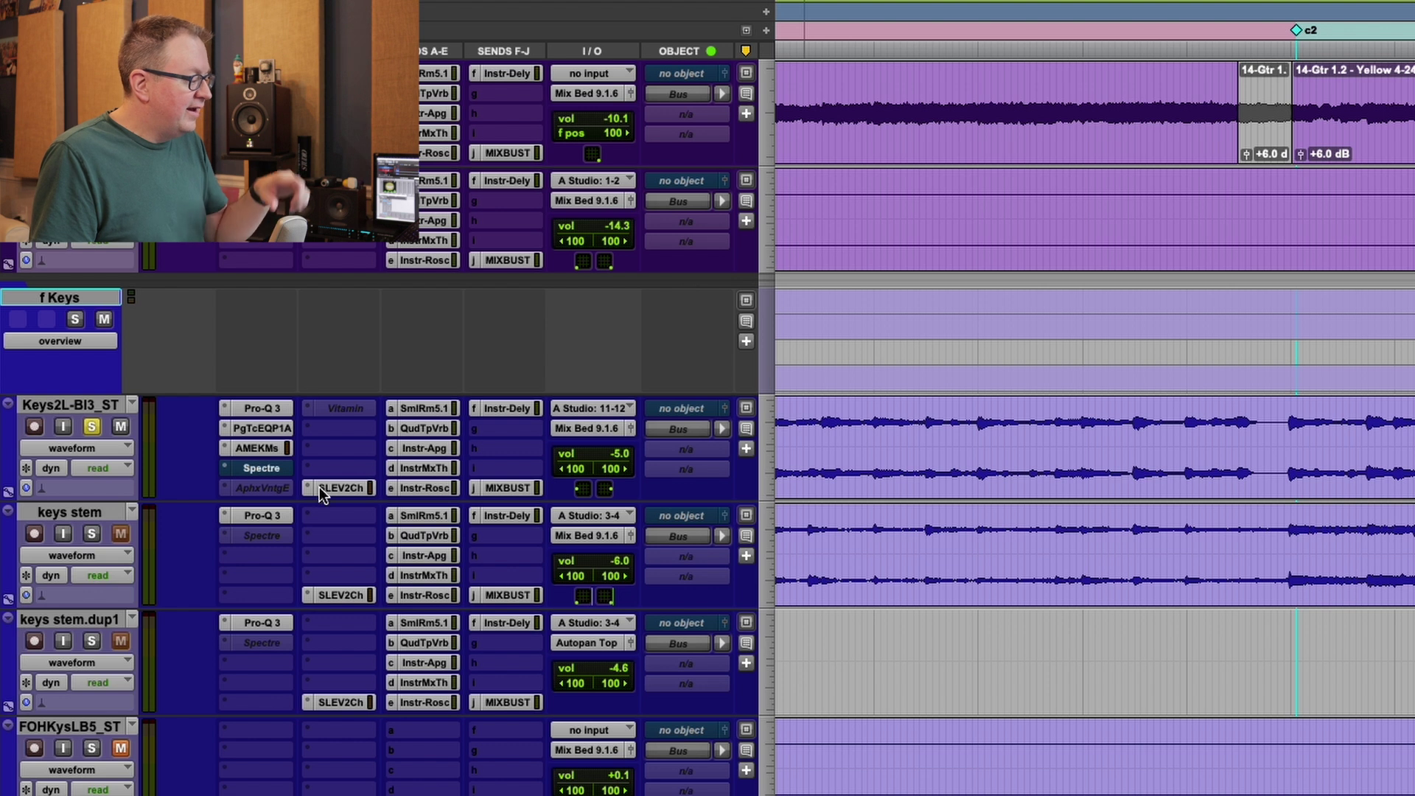
- Open Spectre on the same keys track and compare the sound with it bypassed and engaged, leaving it engaged
click(262, 468)
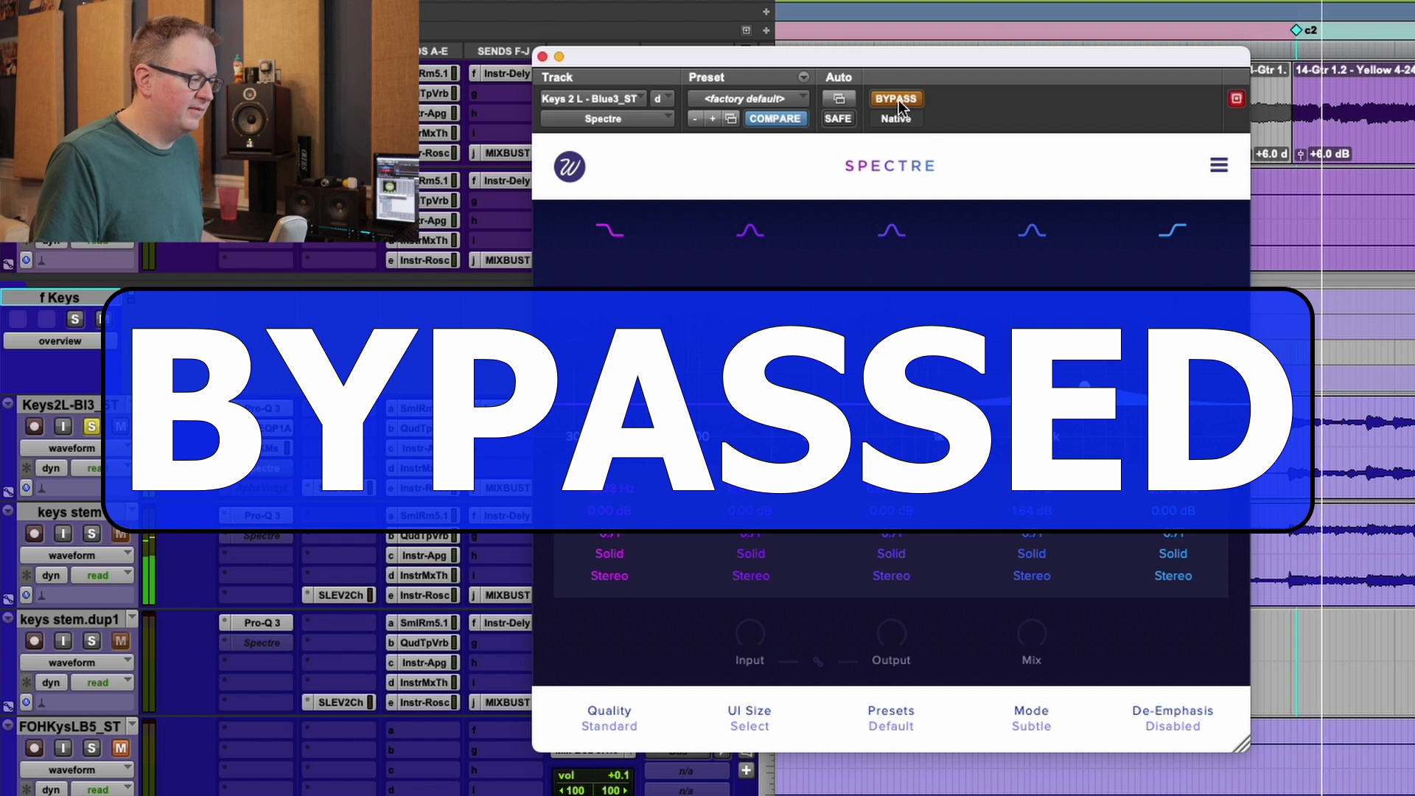
click(898, 99)
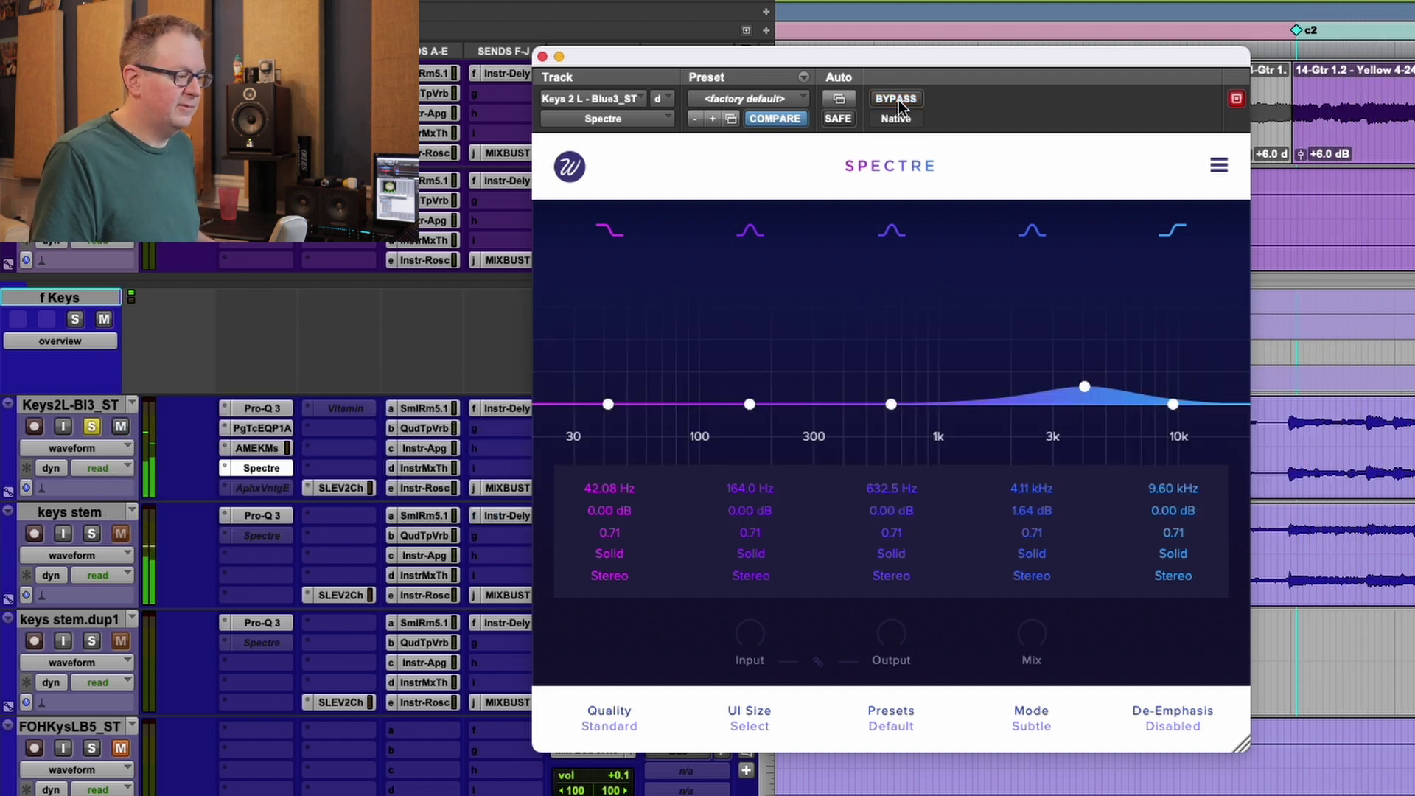
click(898, 98)
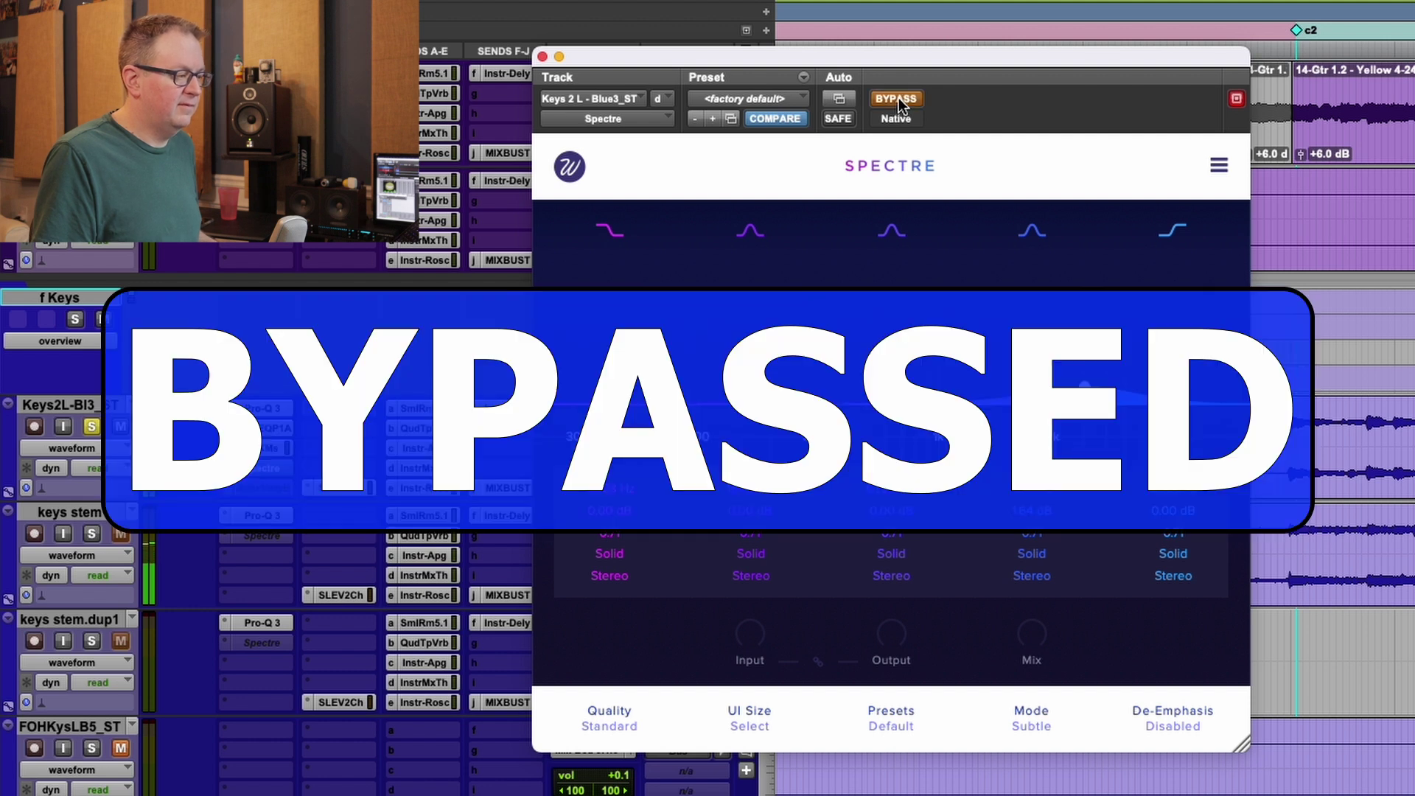
click(898, 99)
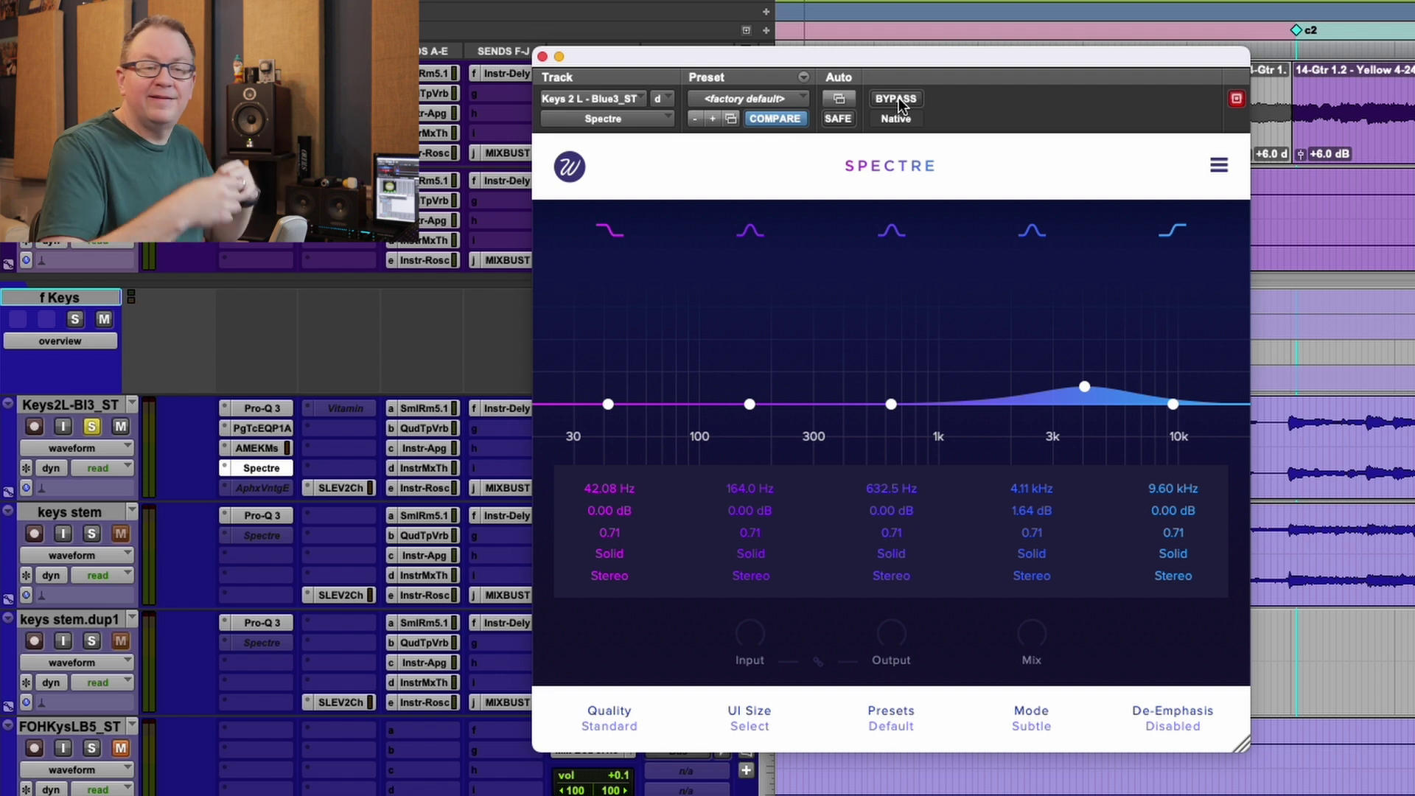
- Make Spectre inactive on the keys track, then activate the Aphex Vintage Exciter and open its window
ctrl+super+click(259, 468)
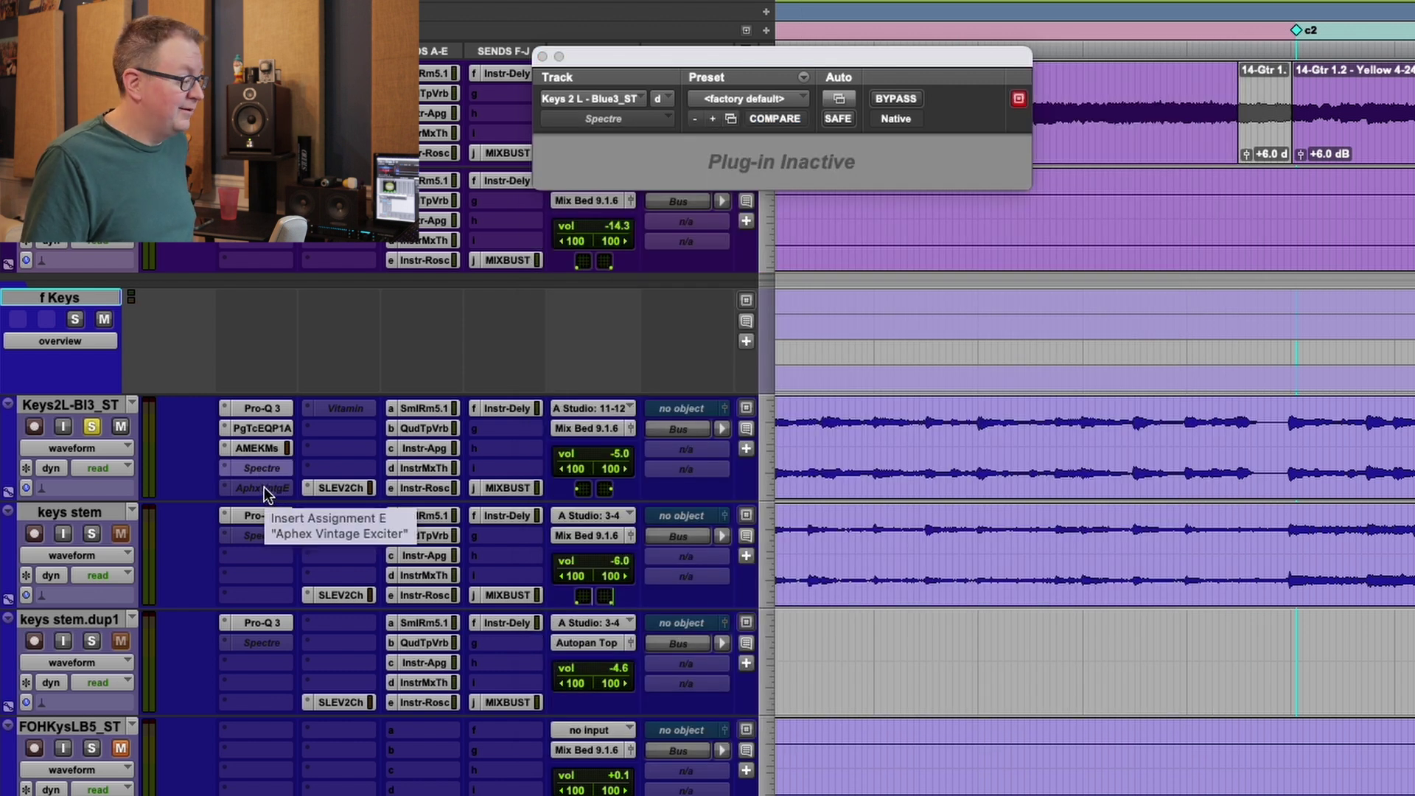
ctrl+super+click(264, 485)
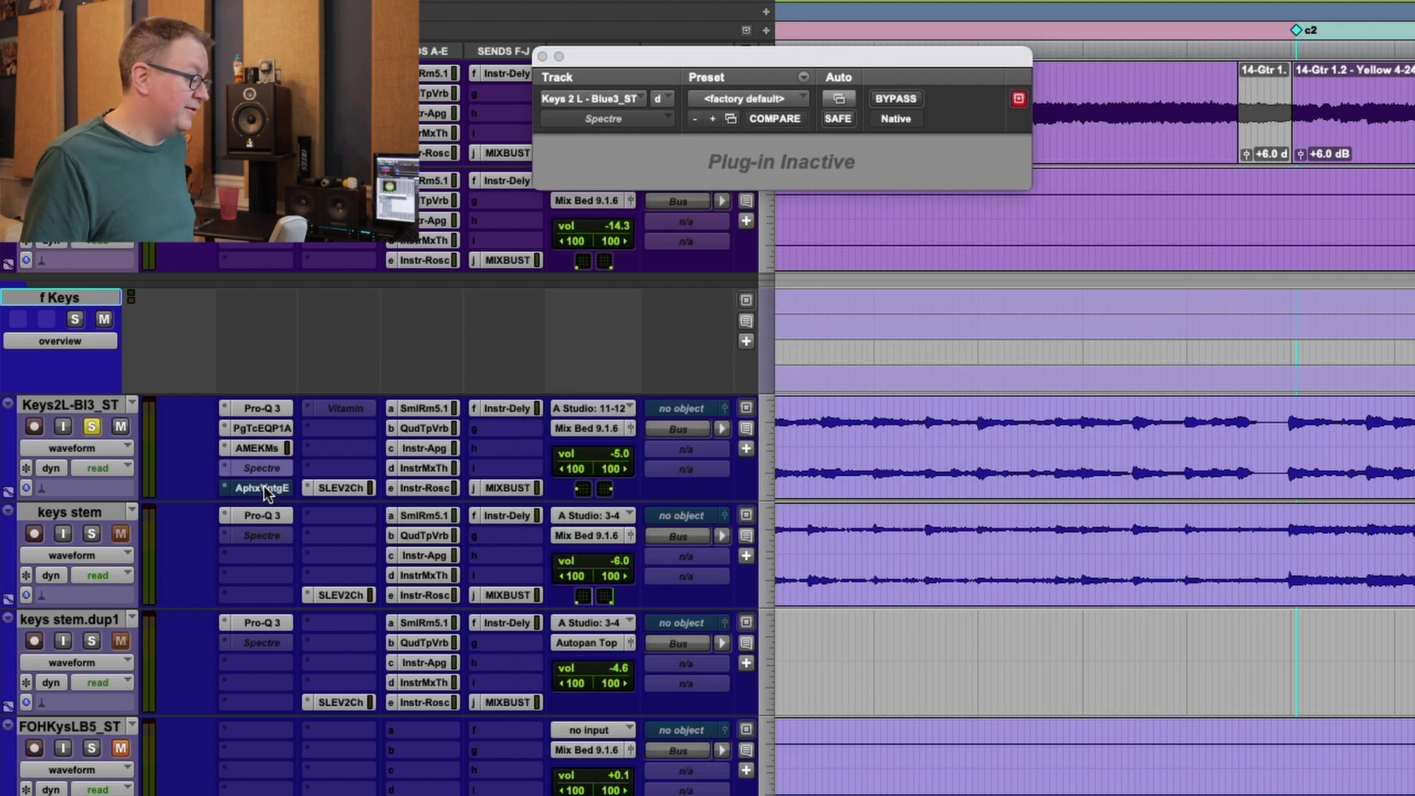
click(264, 488)
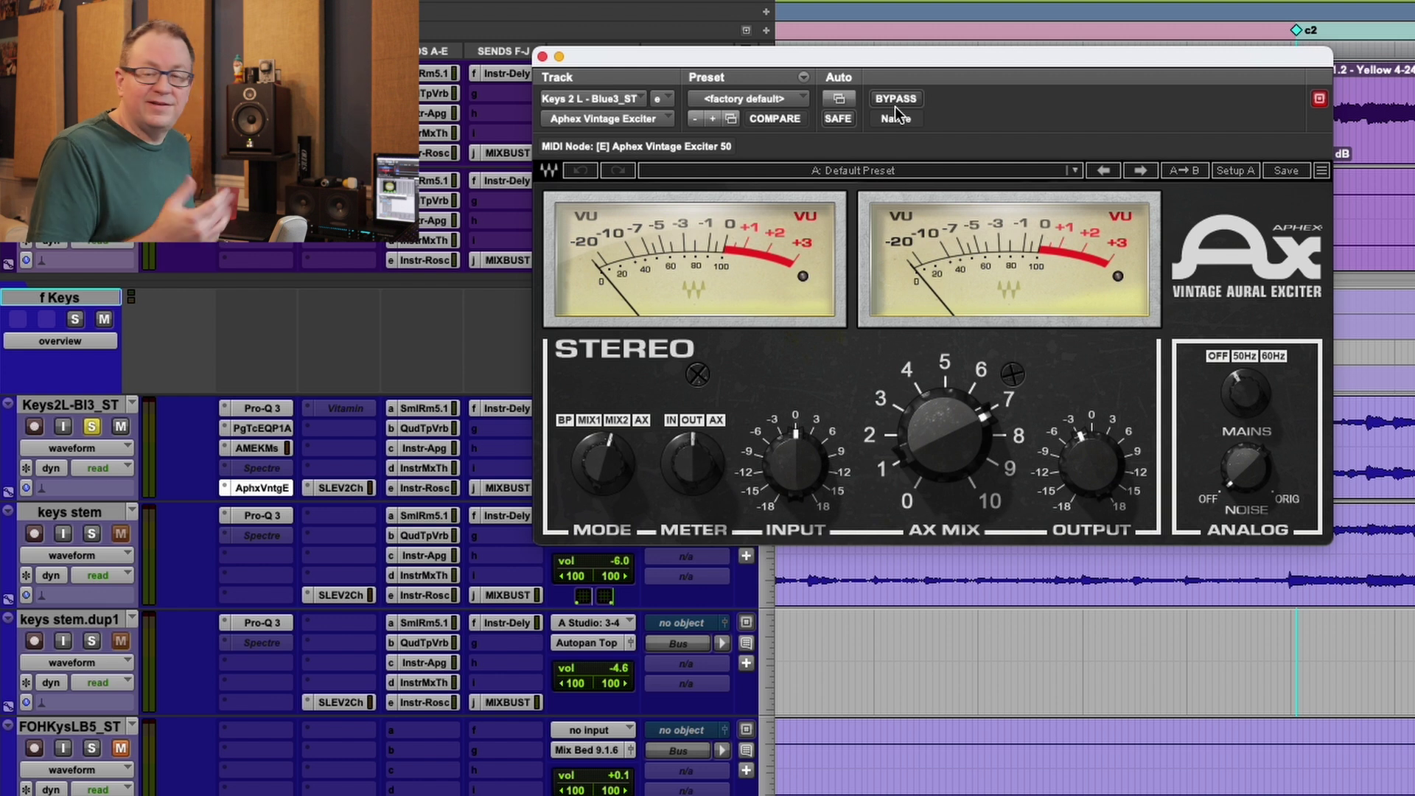
- Play the keys to compare the Aphex Vintage Exciter bypassed and engaged, and point out its mode control
key(space)
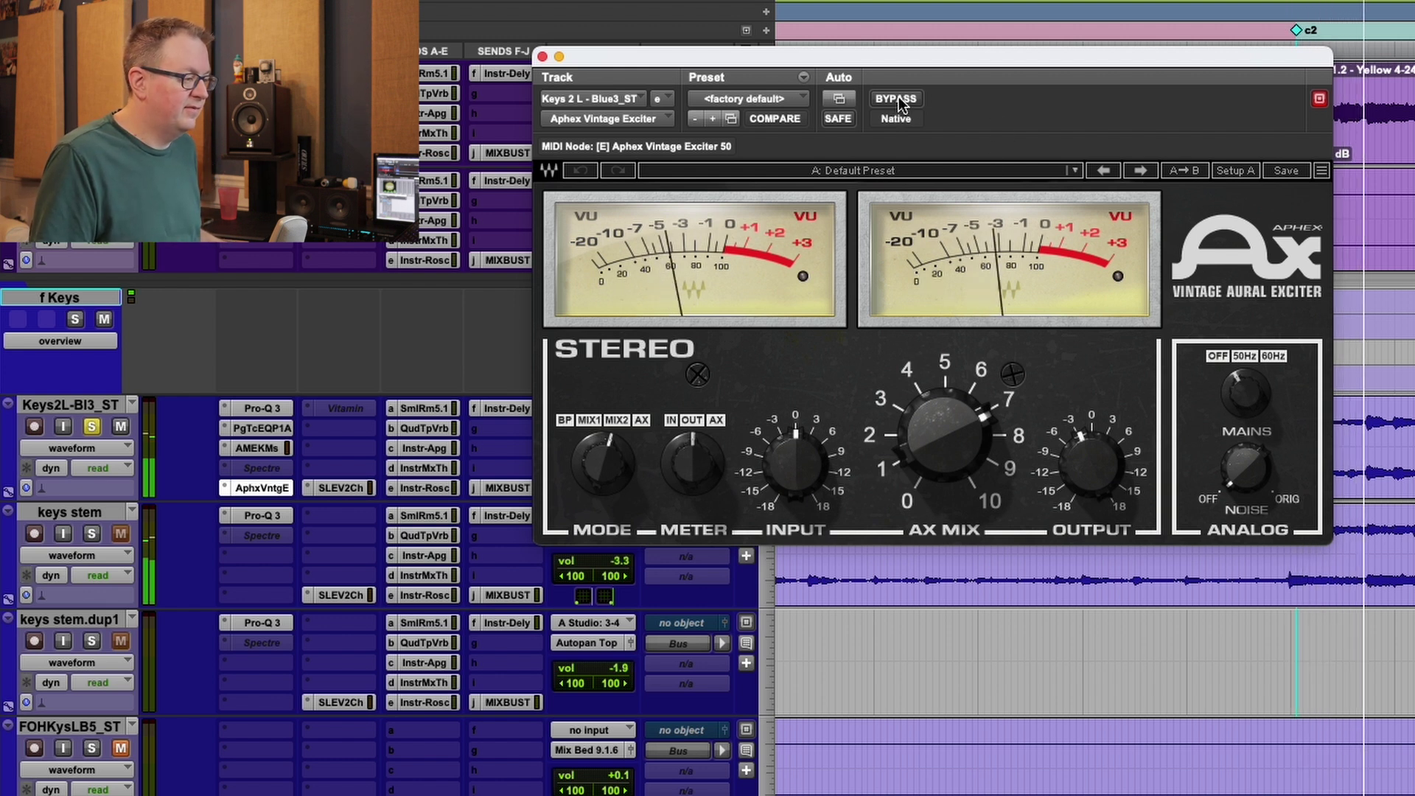
click(899, 95)
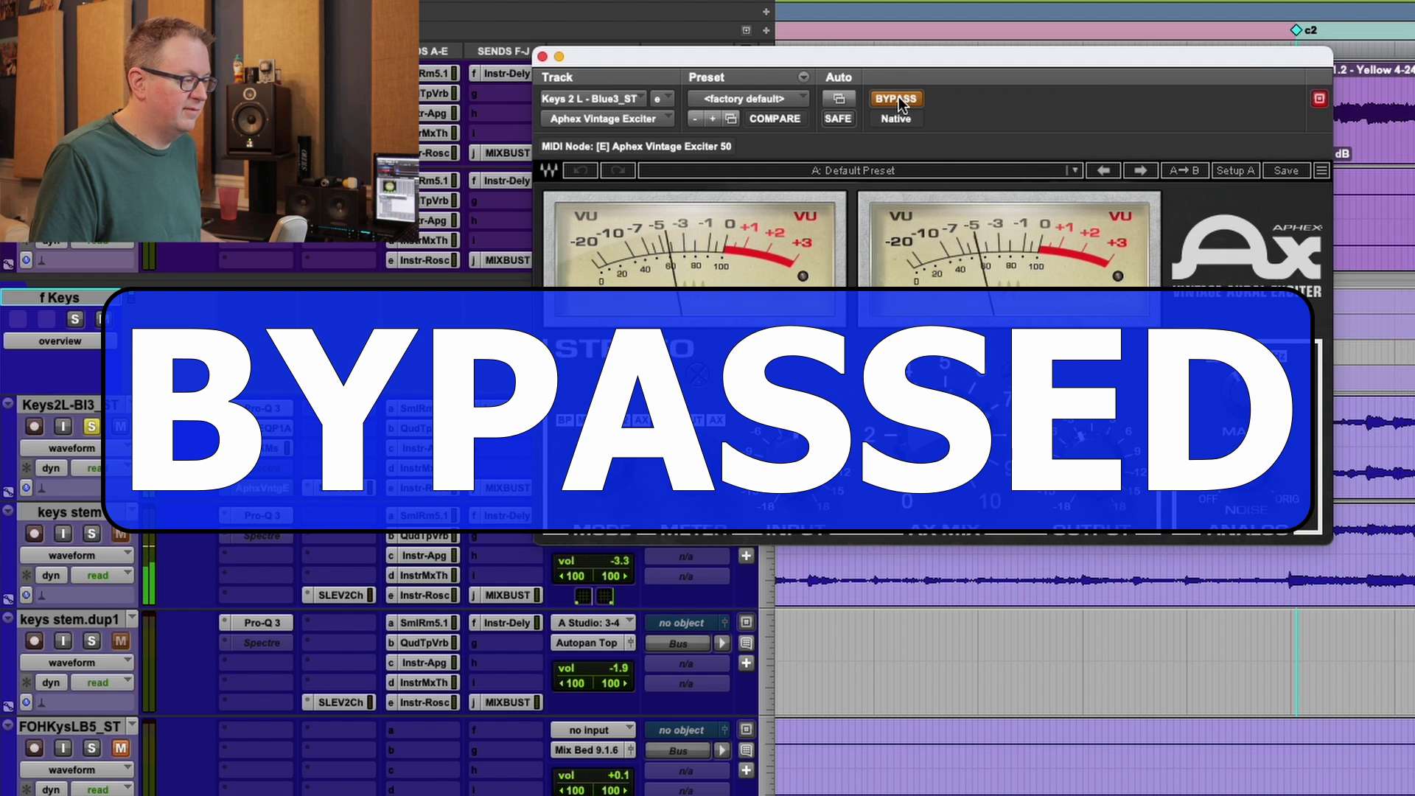
click(899, 96)
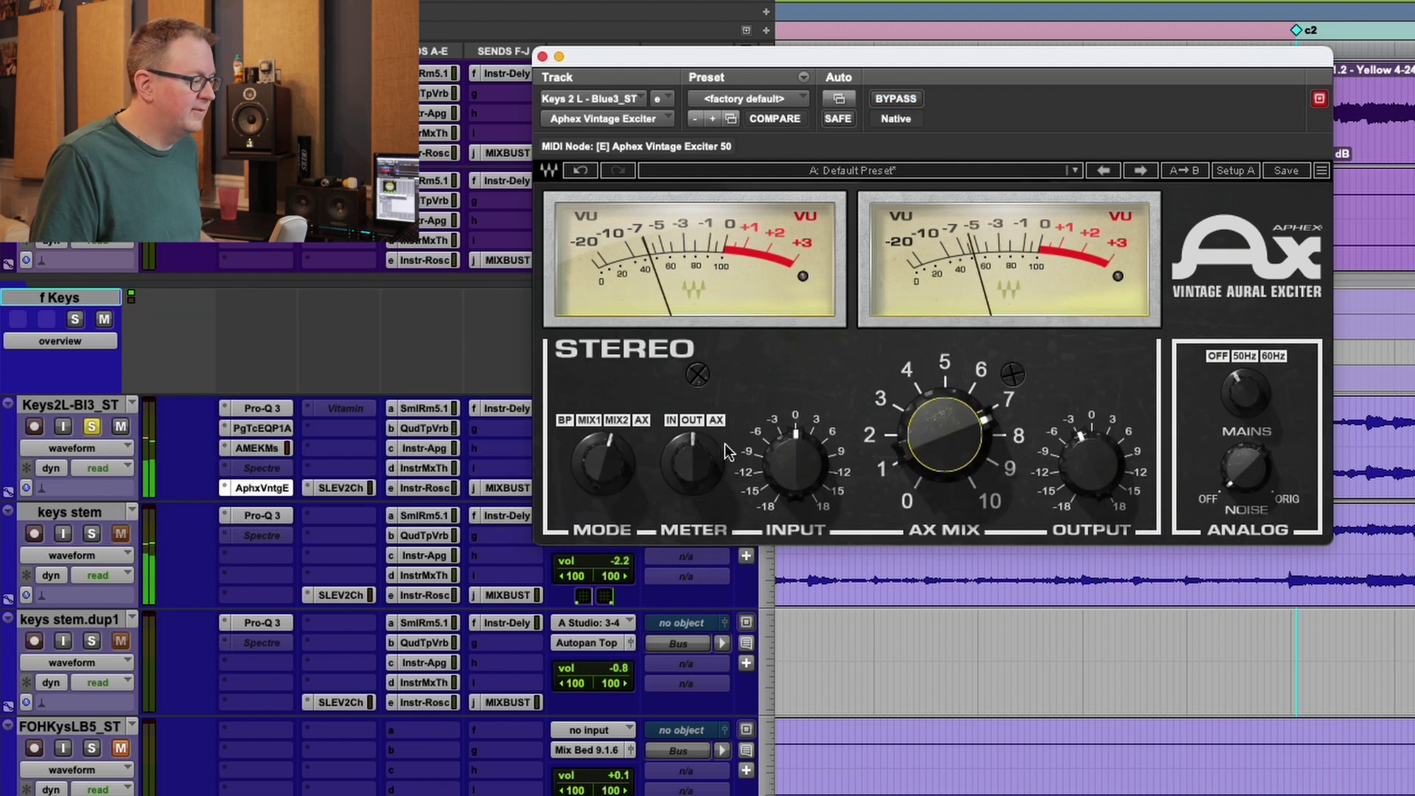
click(588, 421)
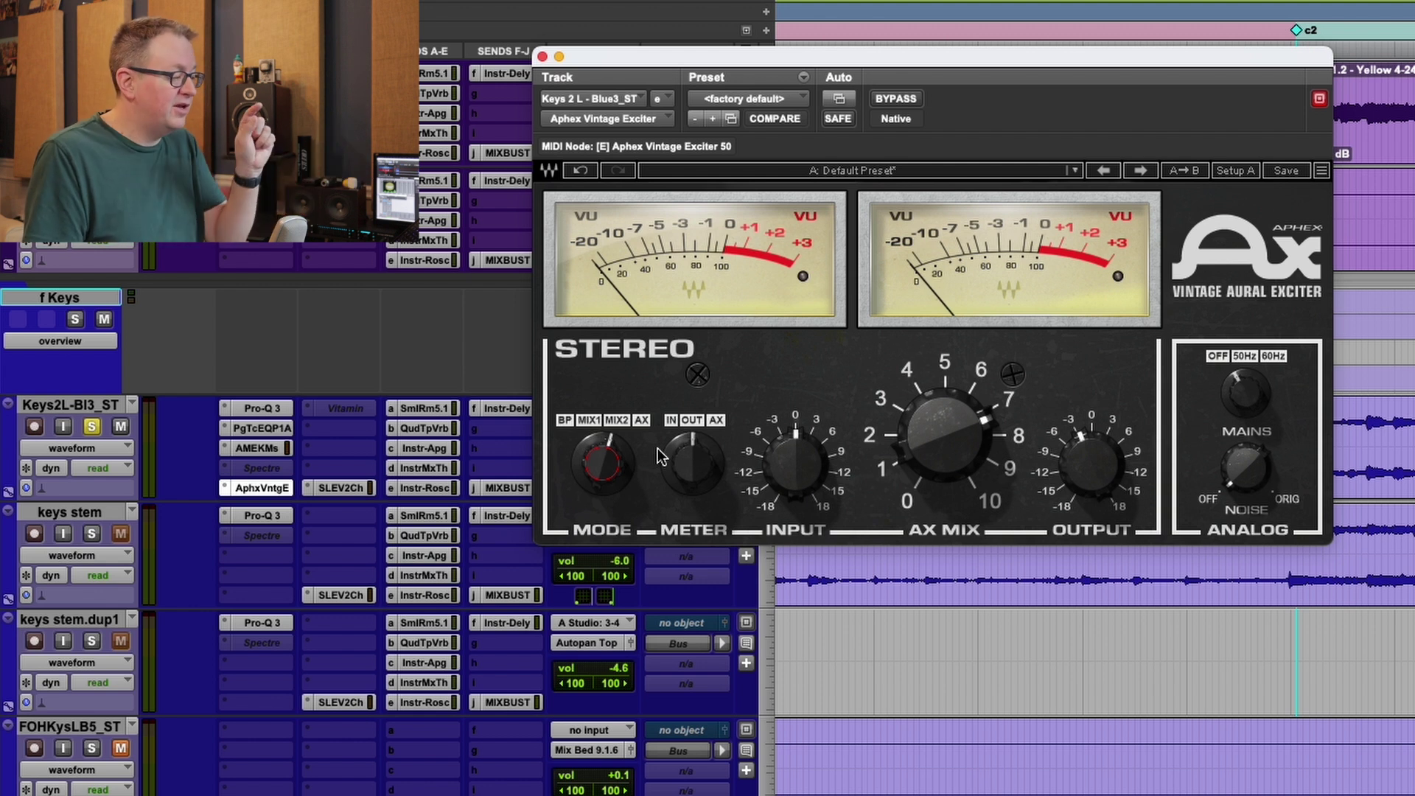
- Reopen Spectre to inspect its boosted 4.11 kHz band, and make the plug-in inactive again
click(259, 472)
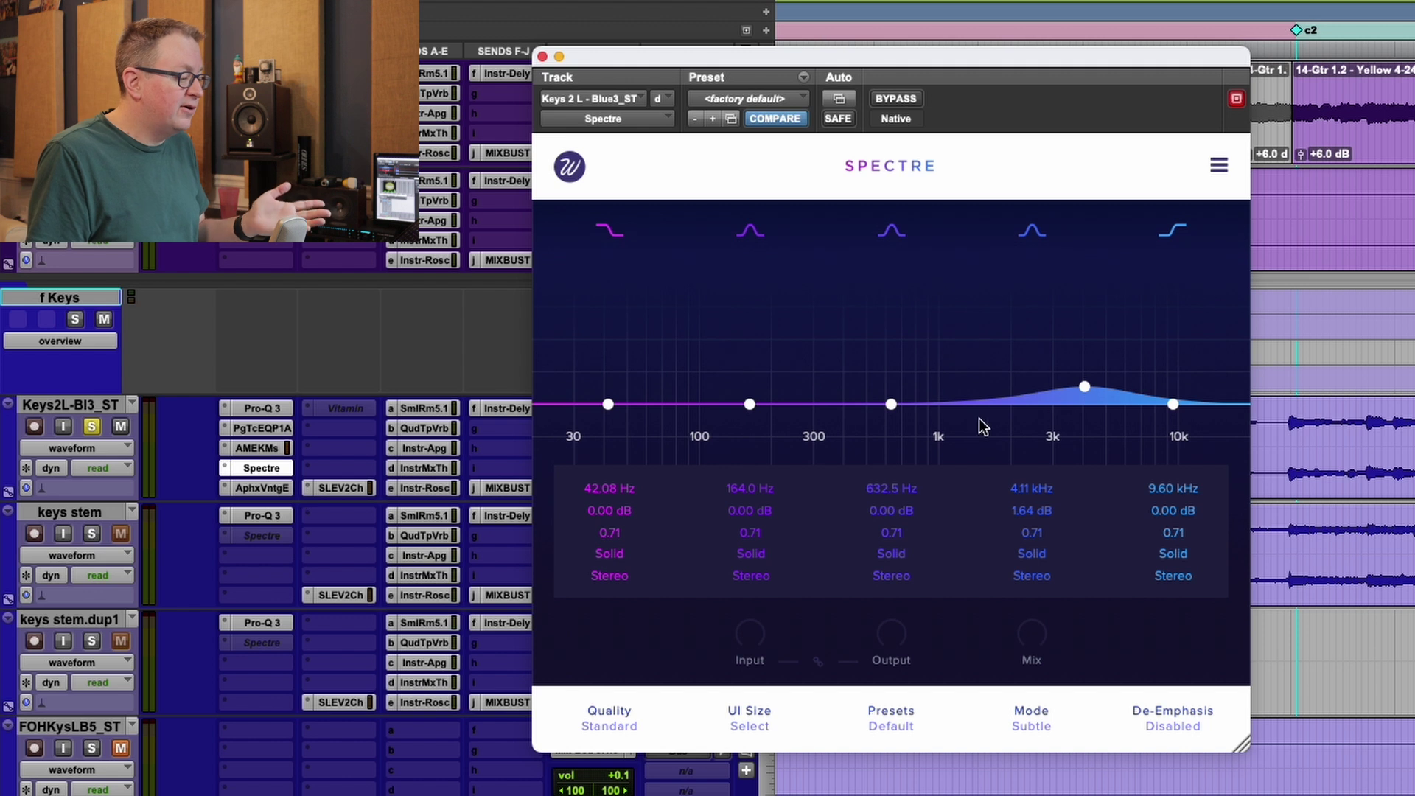
click(1083, 389)
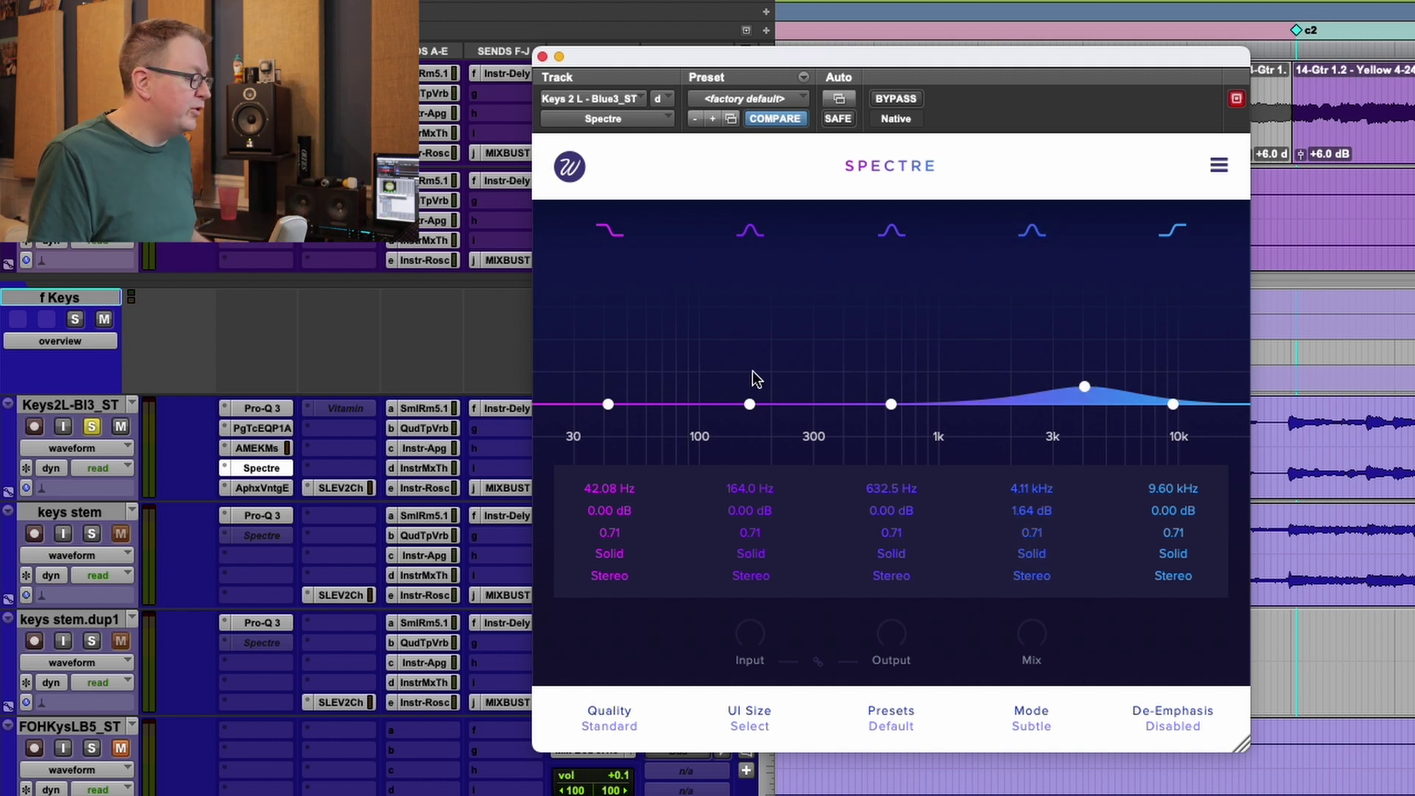
ctrl+super+click(267, 472)
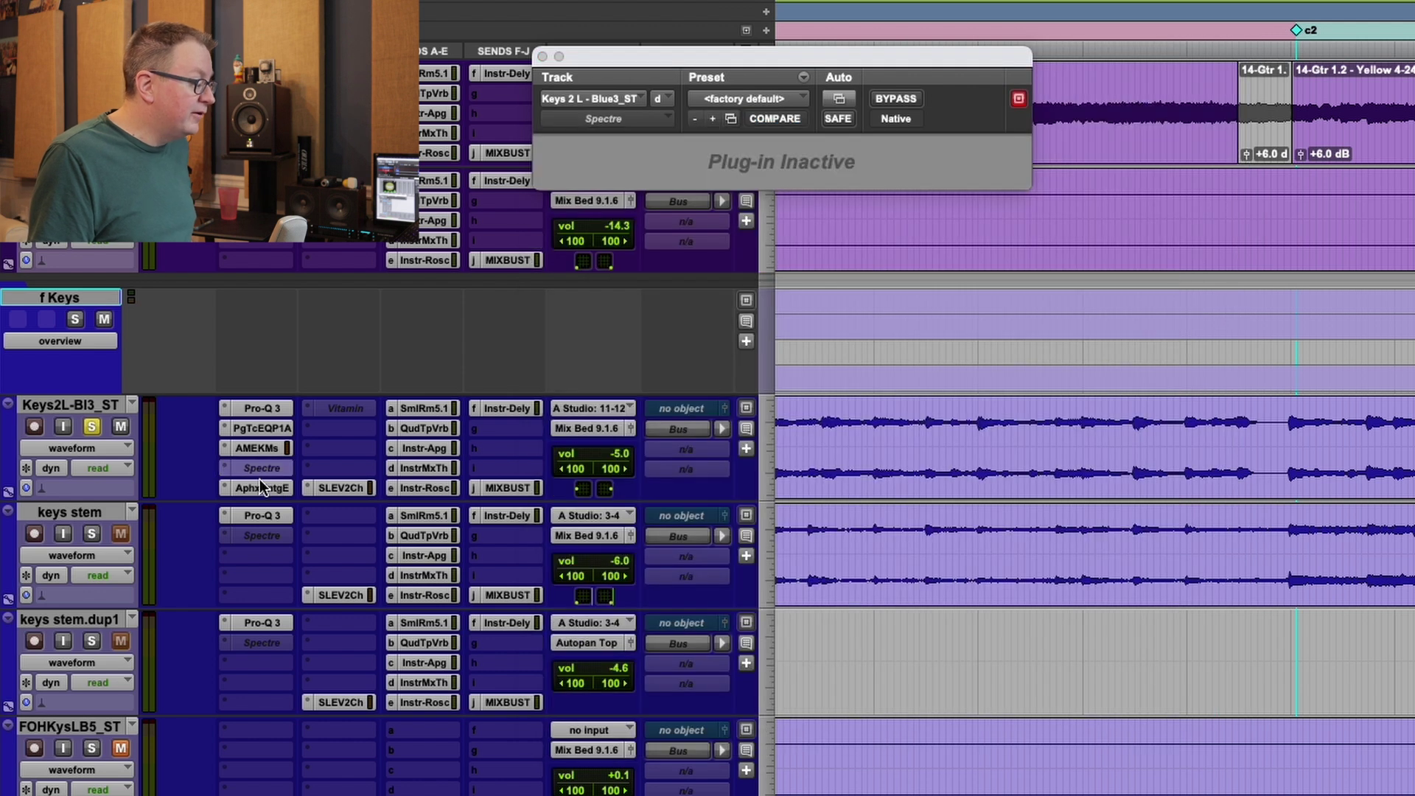
- Make the Aphex Vintage Exciter inactive, and activate and open Vitamin on the keys track
click(343, 419)
click(270, 364)
ctrl+super+click(343, 409)
click(344, 408)
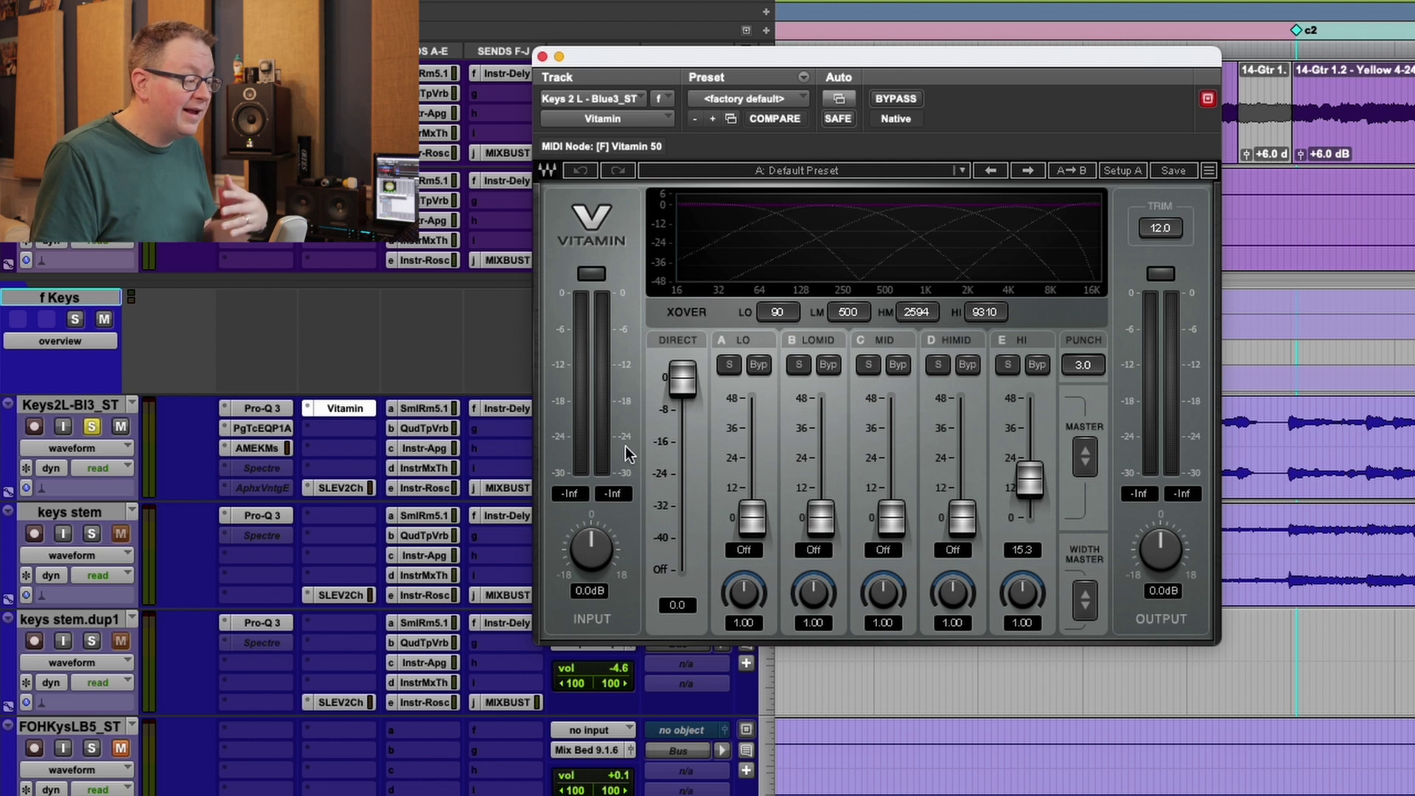
- Set Vitamin's HiMid band to 38.3 and Hi band to 31.5 during playback, and compare bypassed with engaged
drag(1032, 477, 1030, 518)
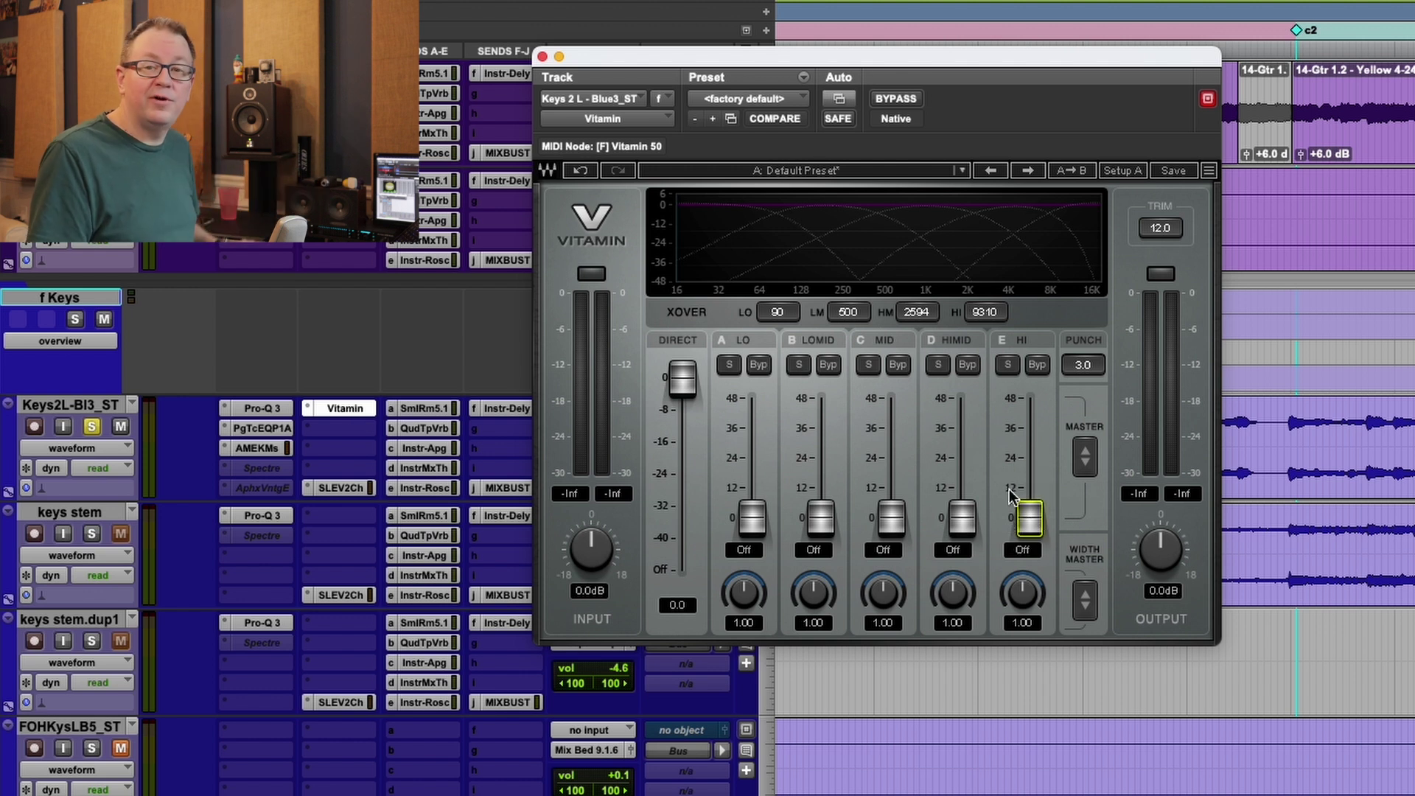
drag(959, 534, 962, 423)
key(space)
drag(1030, 519, 1030, 441)
click(901, 98)
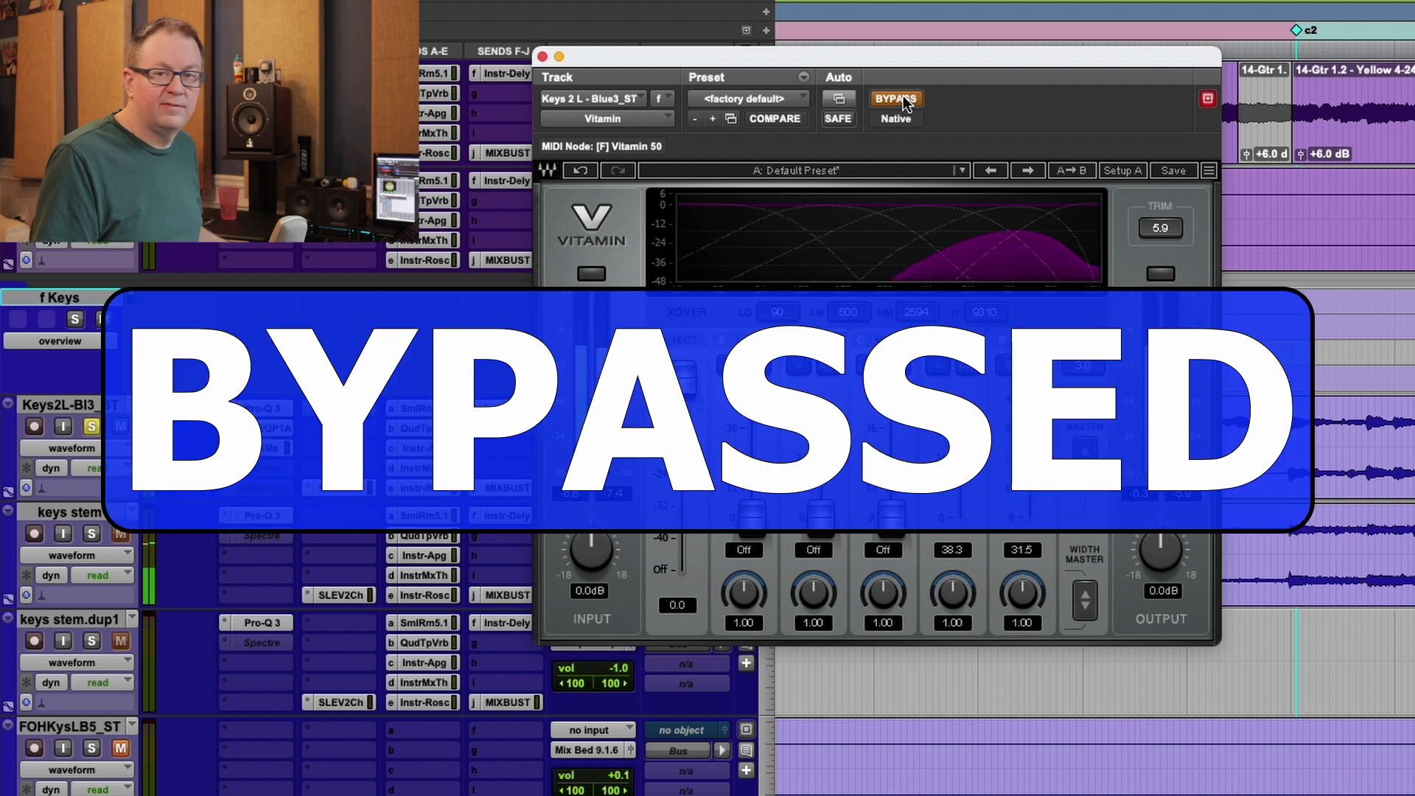
click(904, 96)
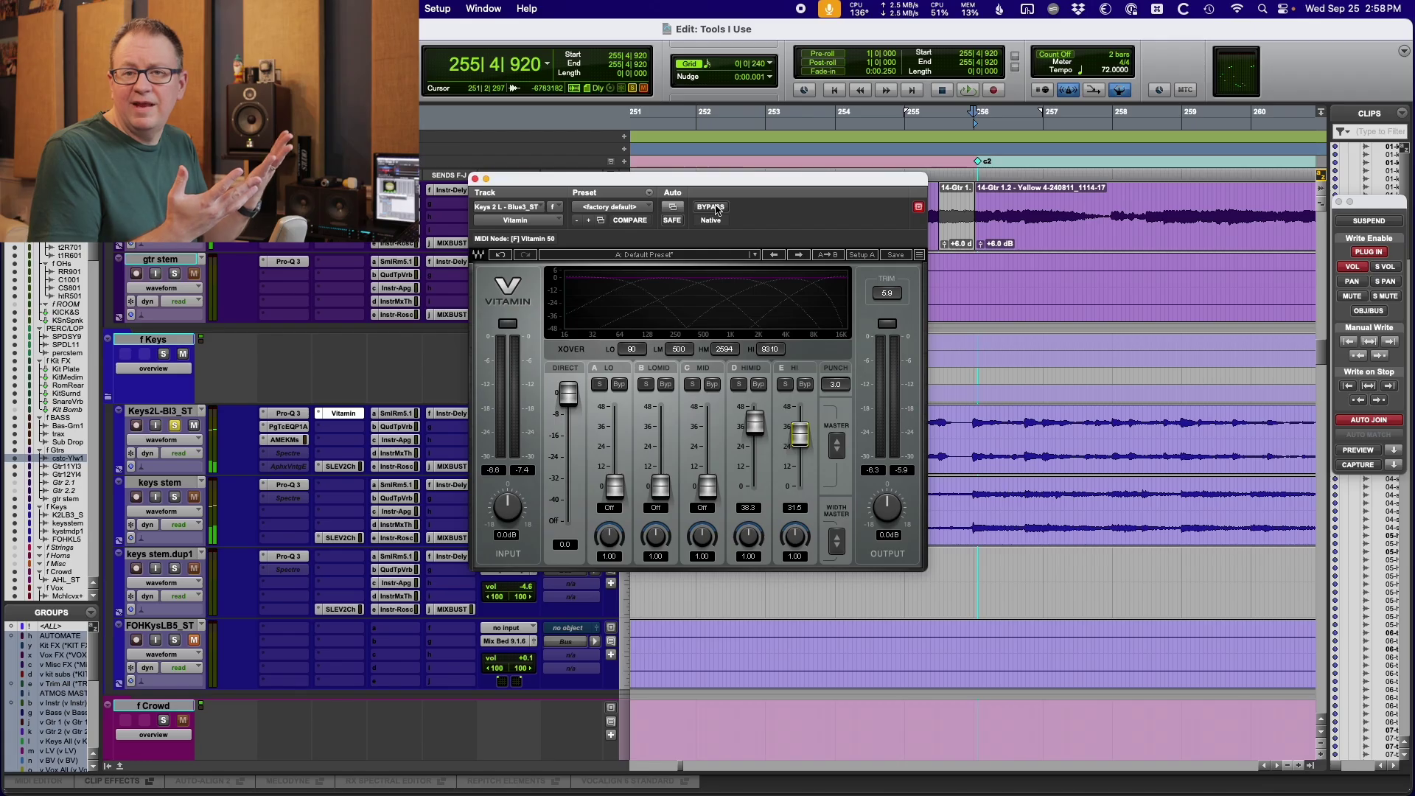
- Make Vitamin inactive and insert the Sugar plug-in in the empty slot below it on the keys track
ctrl+super+click(329, 415)
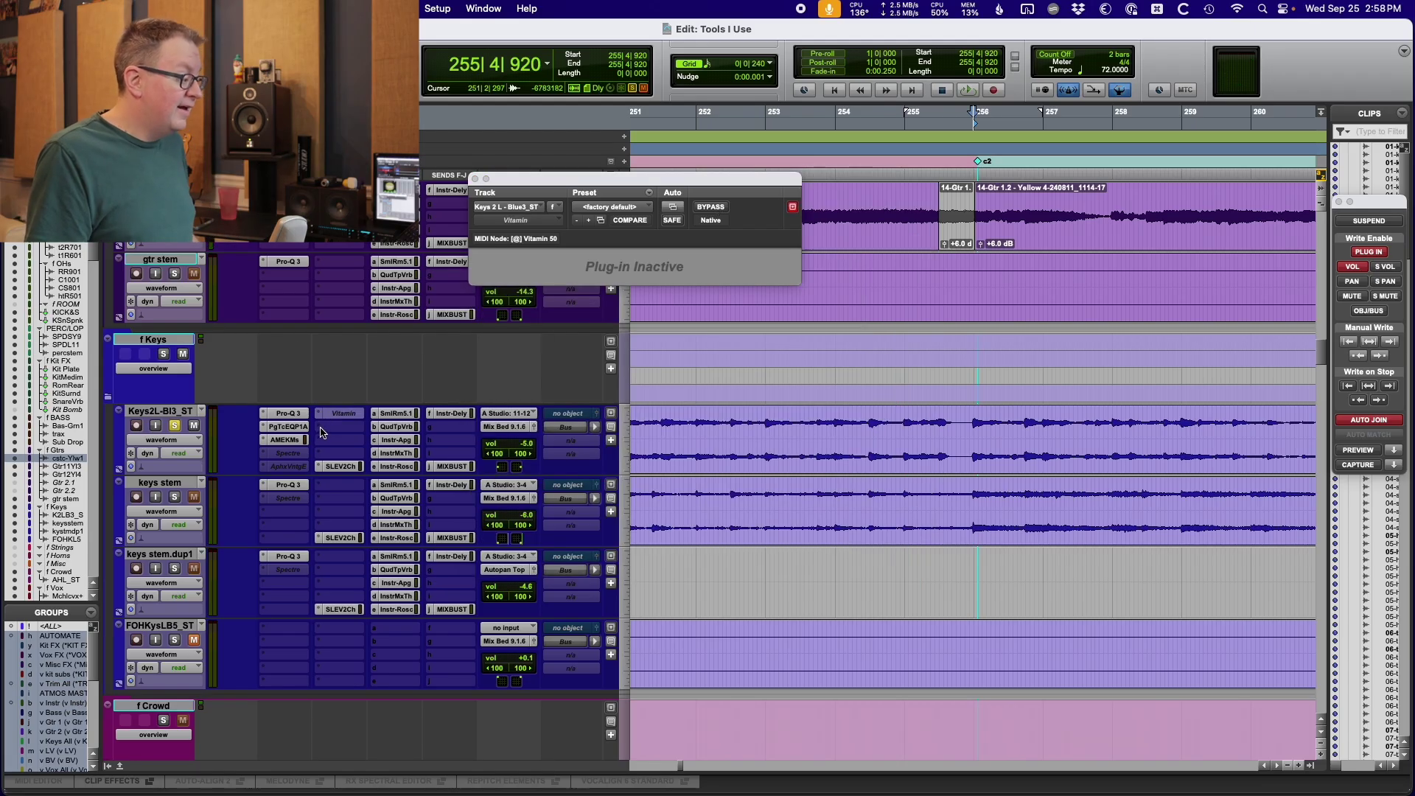
click(321, 433)
key(Escape)
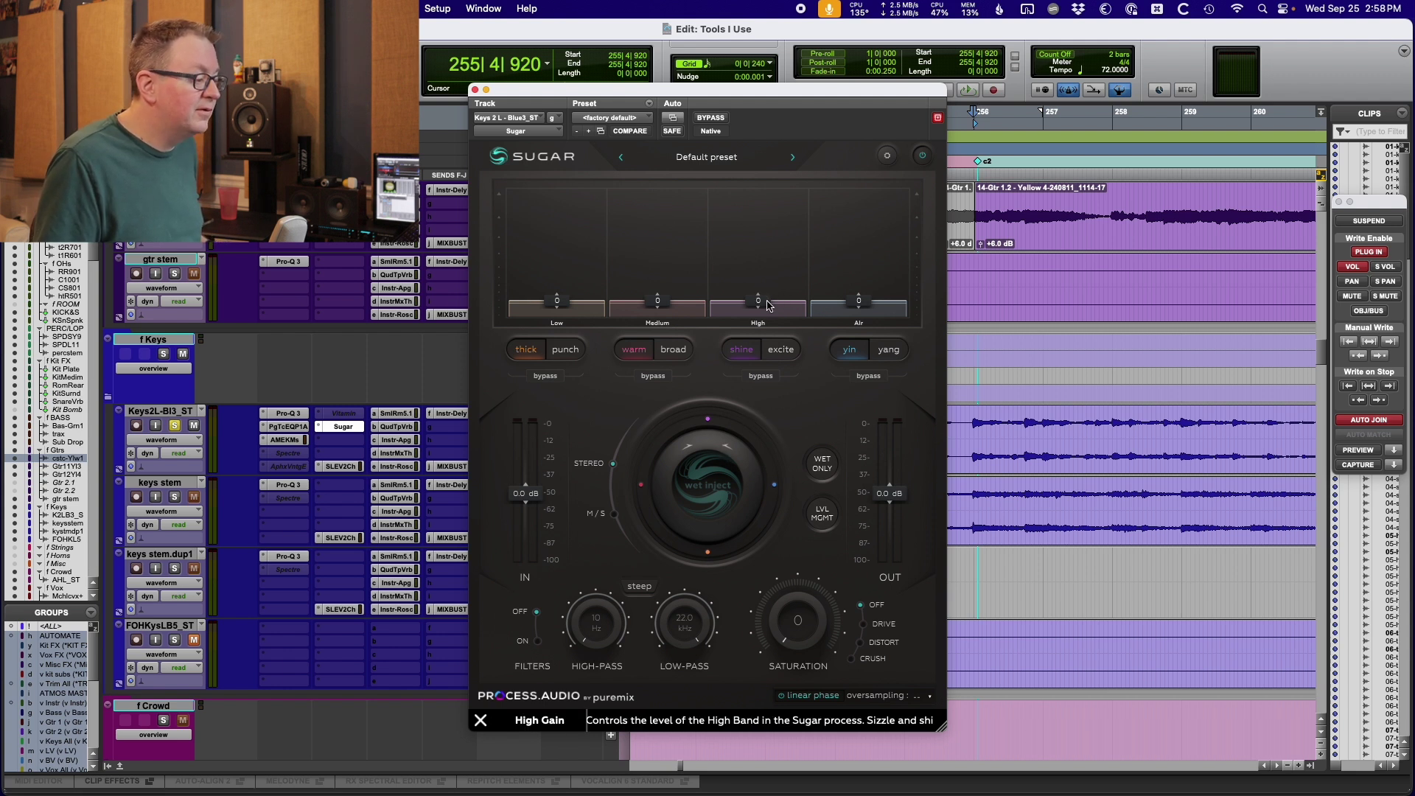
- Play the keys and raise Sugar's High band gain to 71 while trying its shine setting
key(space)
drag(757, 296, 765, 196)
click(734, 352)
click(735, 353)
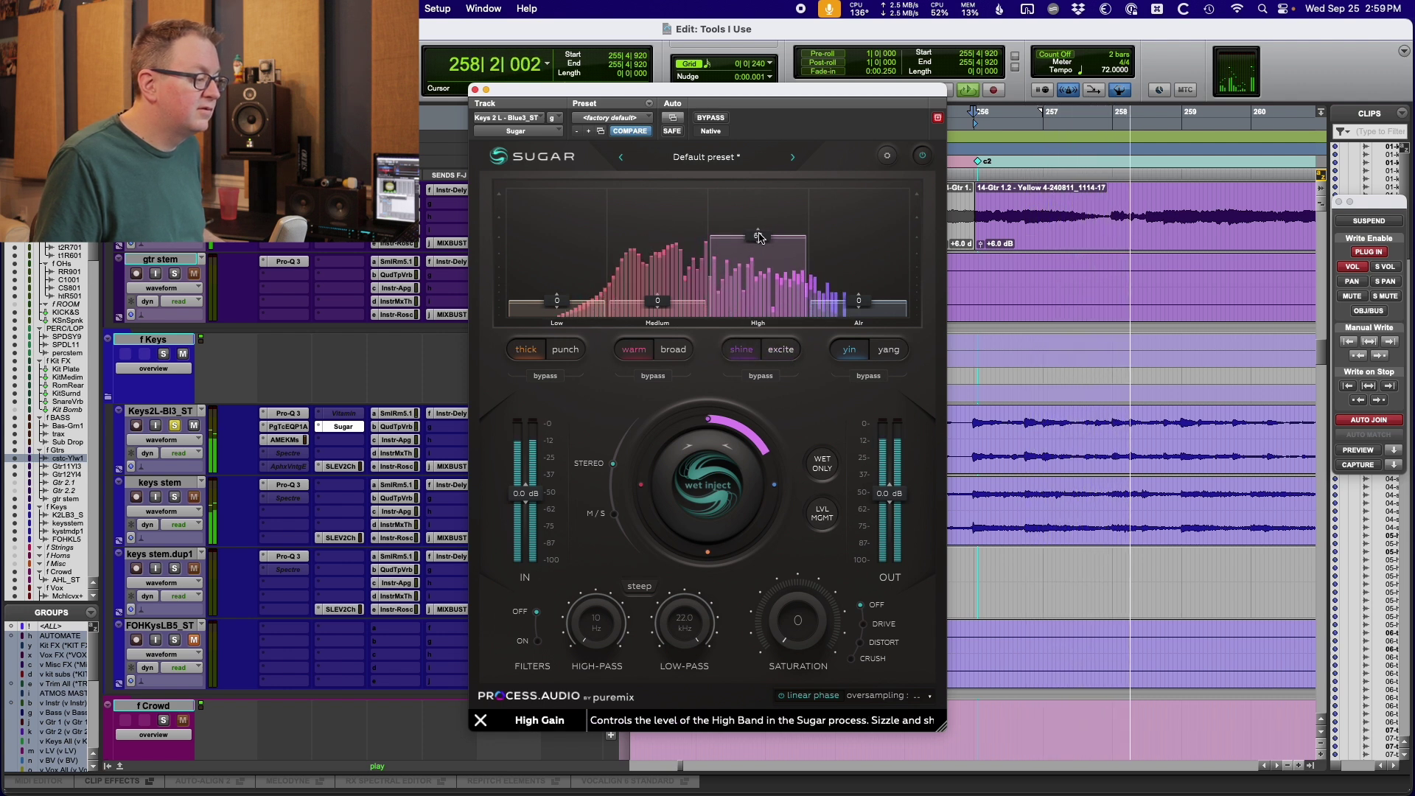
drag(759, 240, 763, 233)
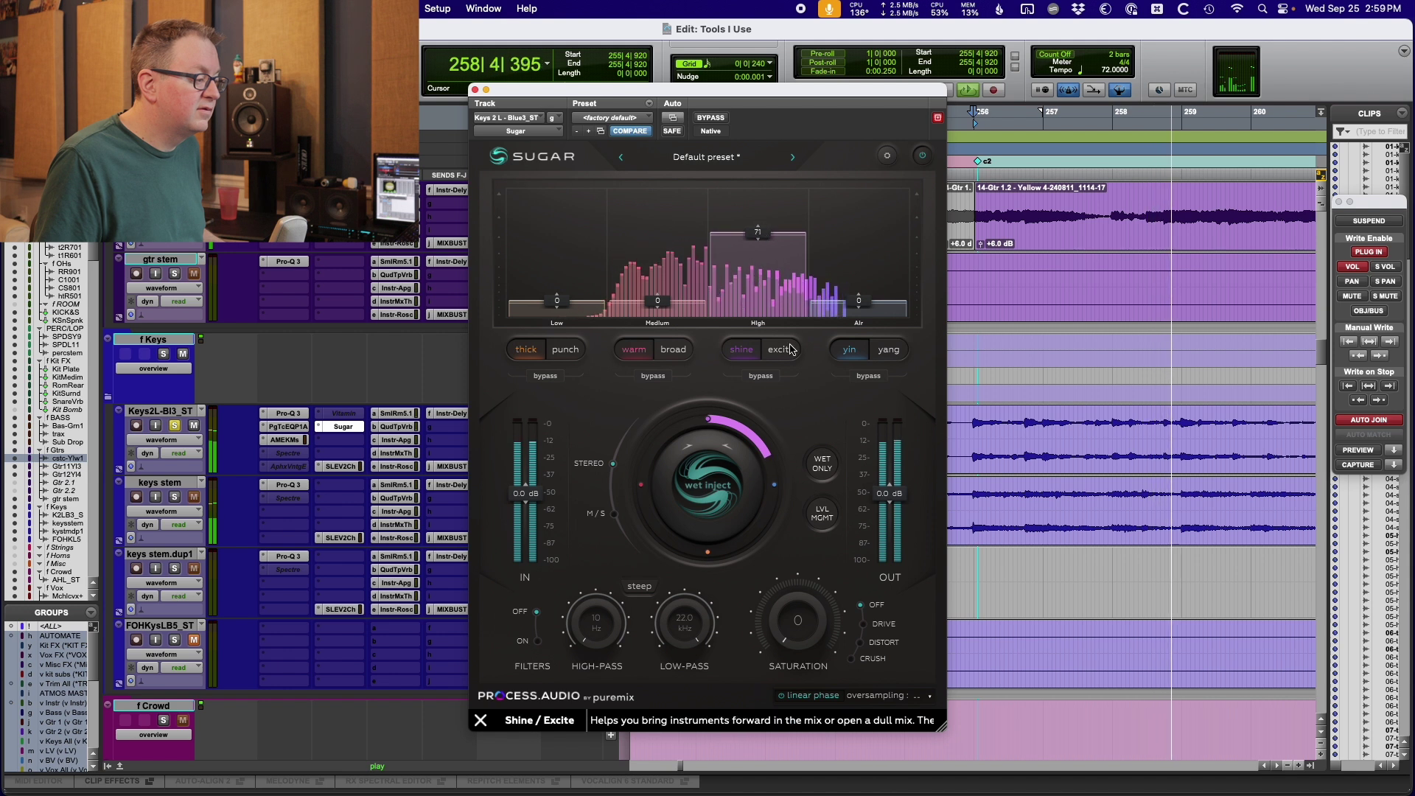
- Compare Sugar's excite and shine modes, keep shine, lower the High band gain to 64 and stop playback
click(746, 357)
key(space)
key(space)
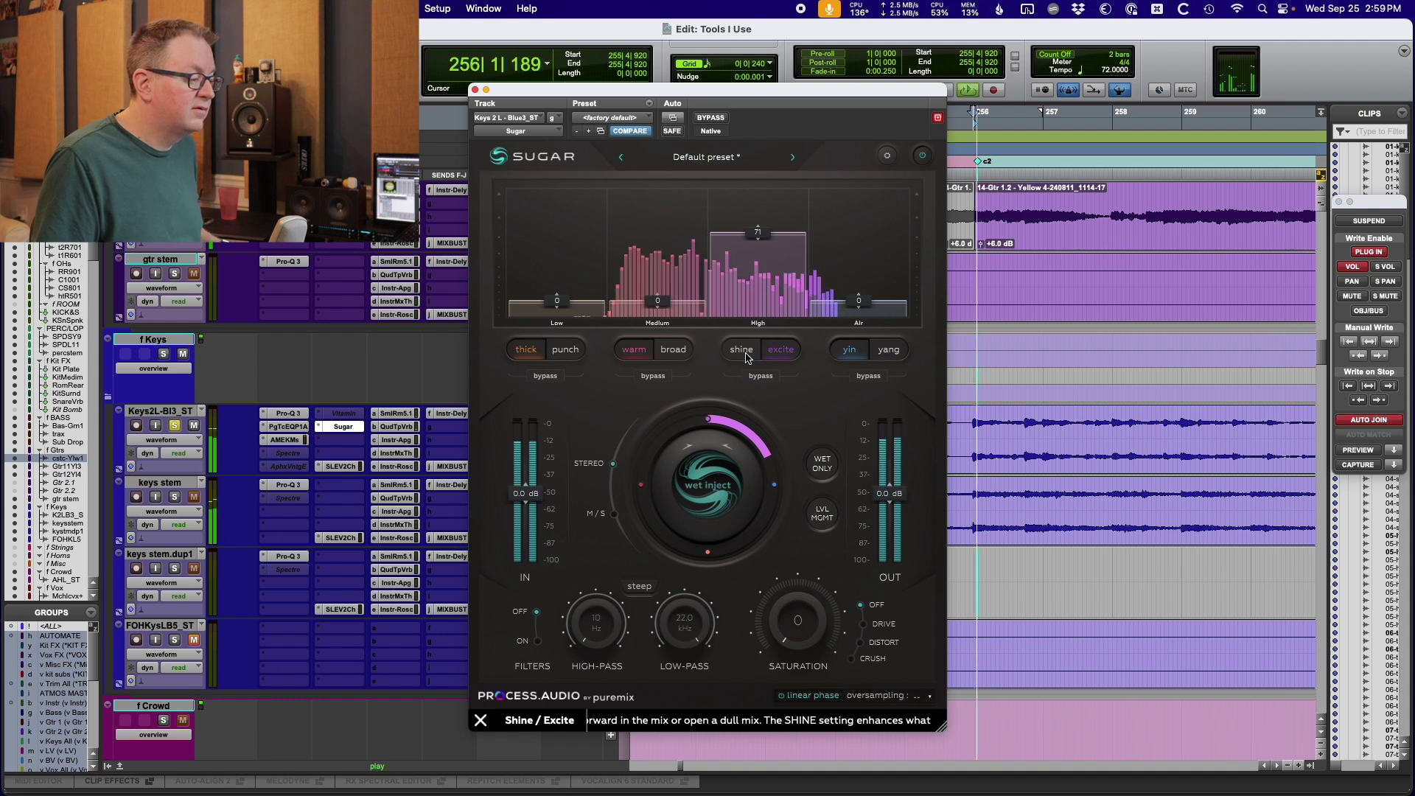
click(745, 357)
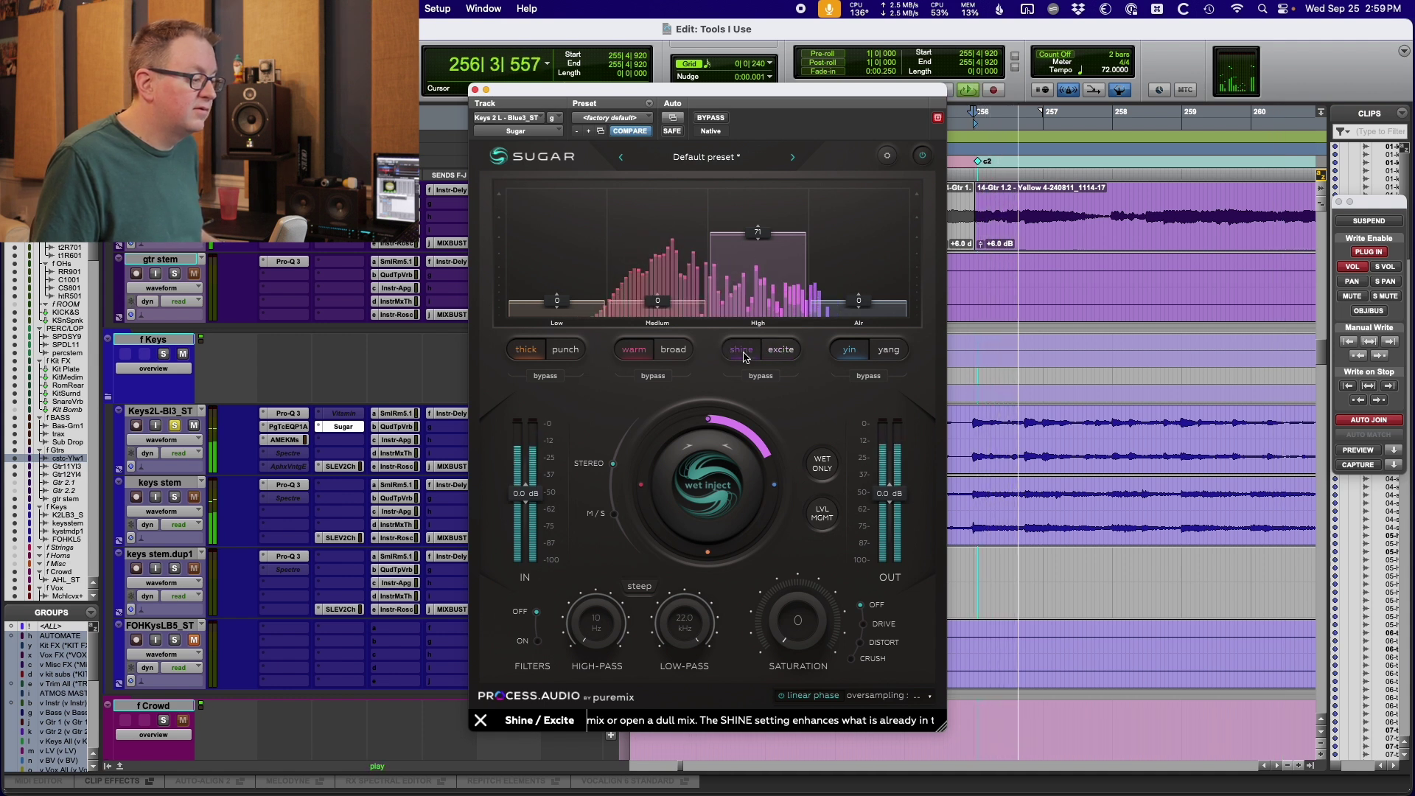
drag(759, 243, 762, 253)
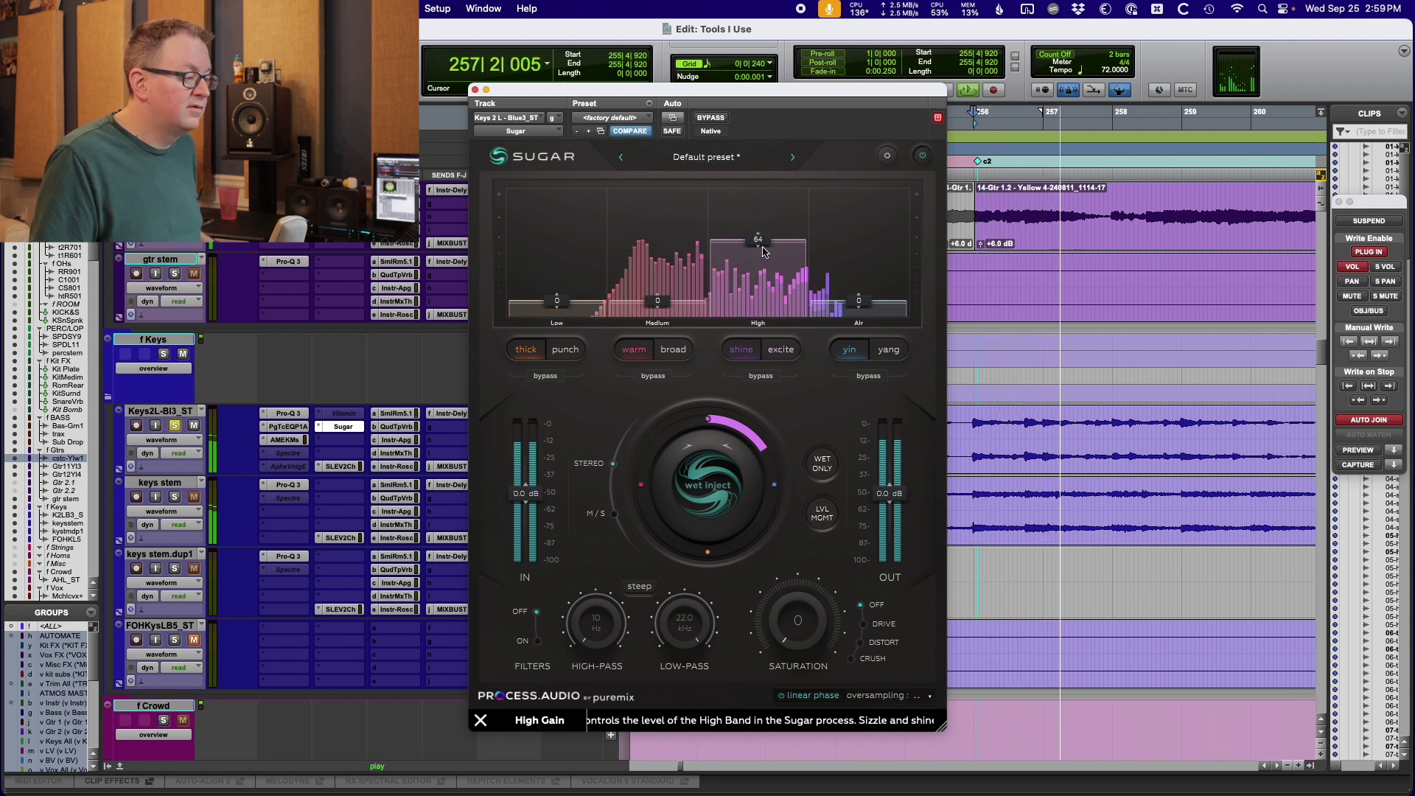
key(space)
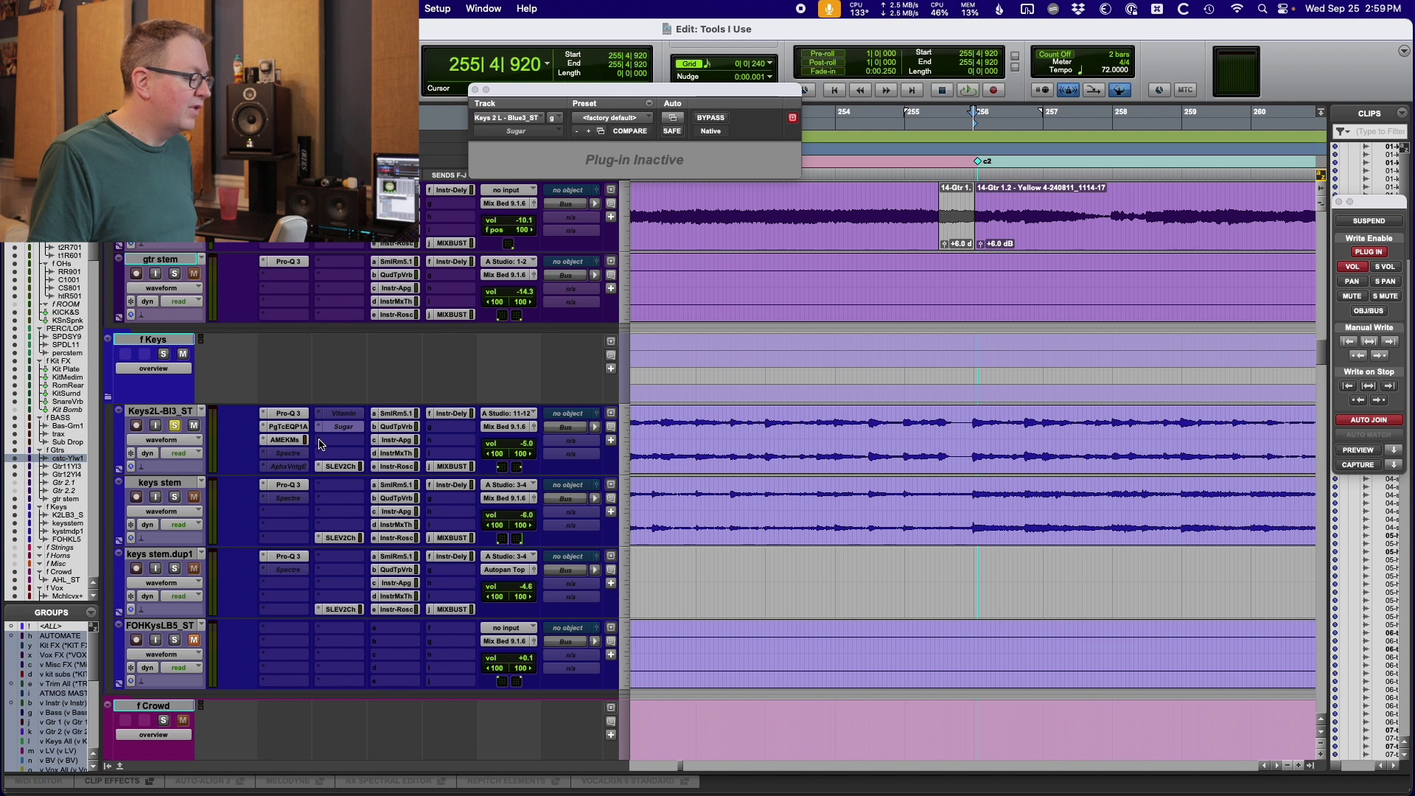
- Insert Magma BB Tubes (stereo) in the slot below the inactive Sugar and move its window clear of the transport
click(343, 426)
text(mag)
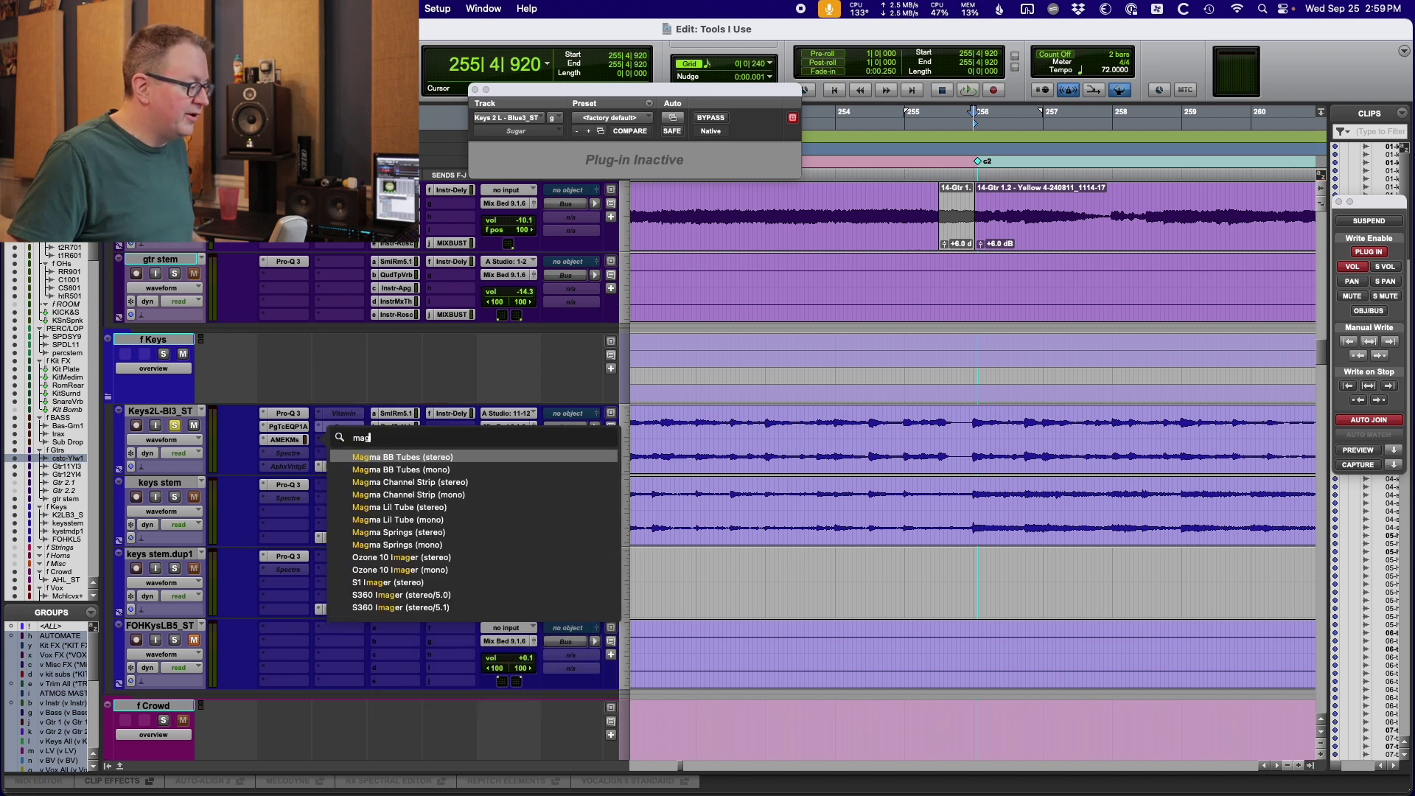
key(Return)
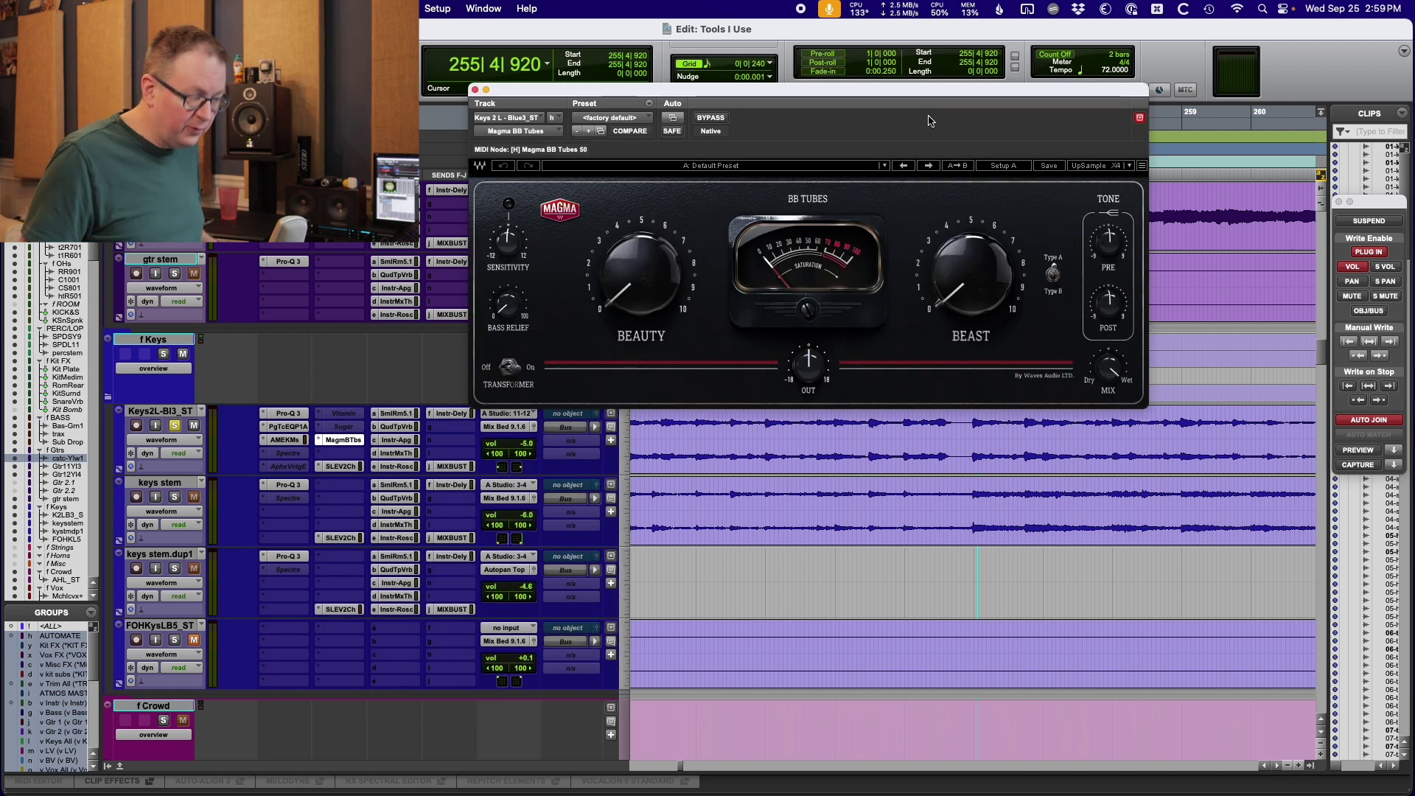
drag(928, 120, 789, 290)
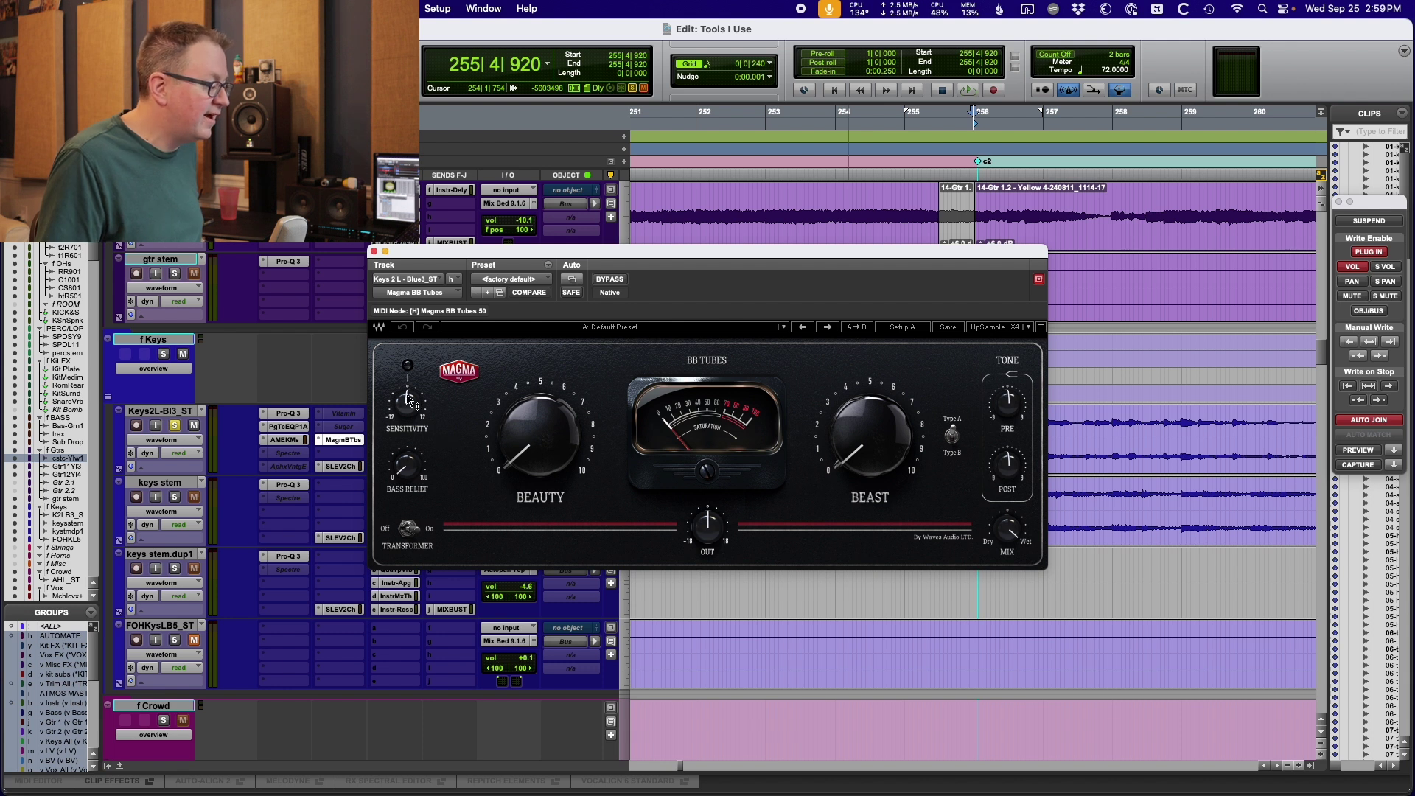
- Raise the Sensitivity of Magma BB Tubes and compare it bypassed and engaged during playback
drag(411, 404, 413, 393)
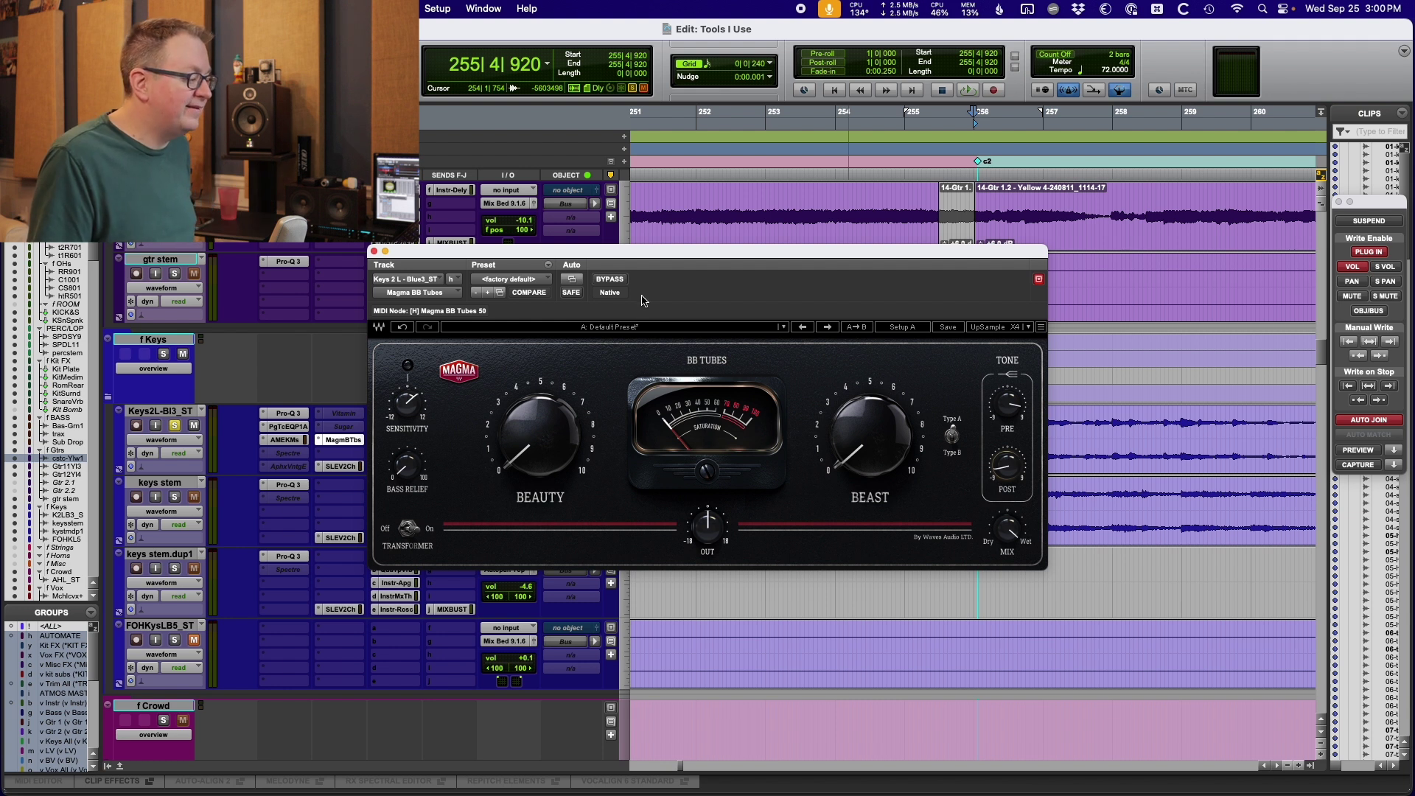
click(609, 283)
key(space)
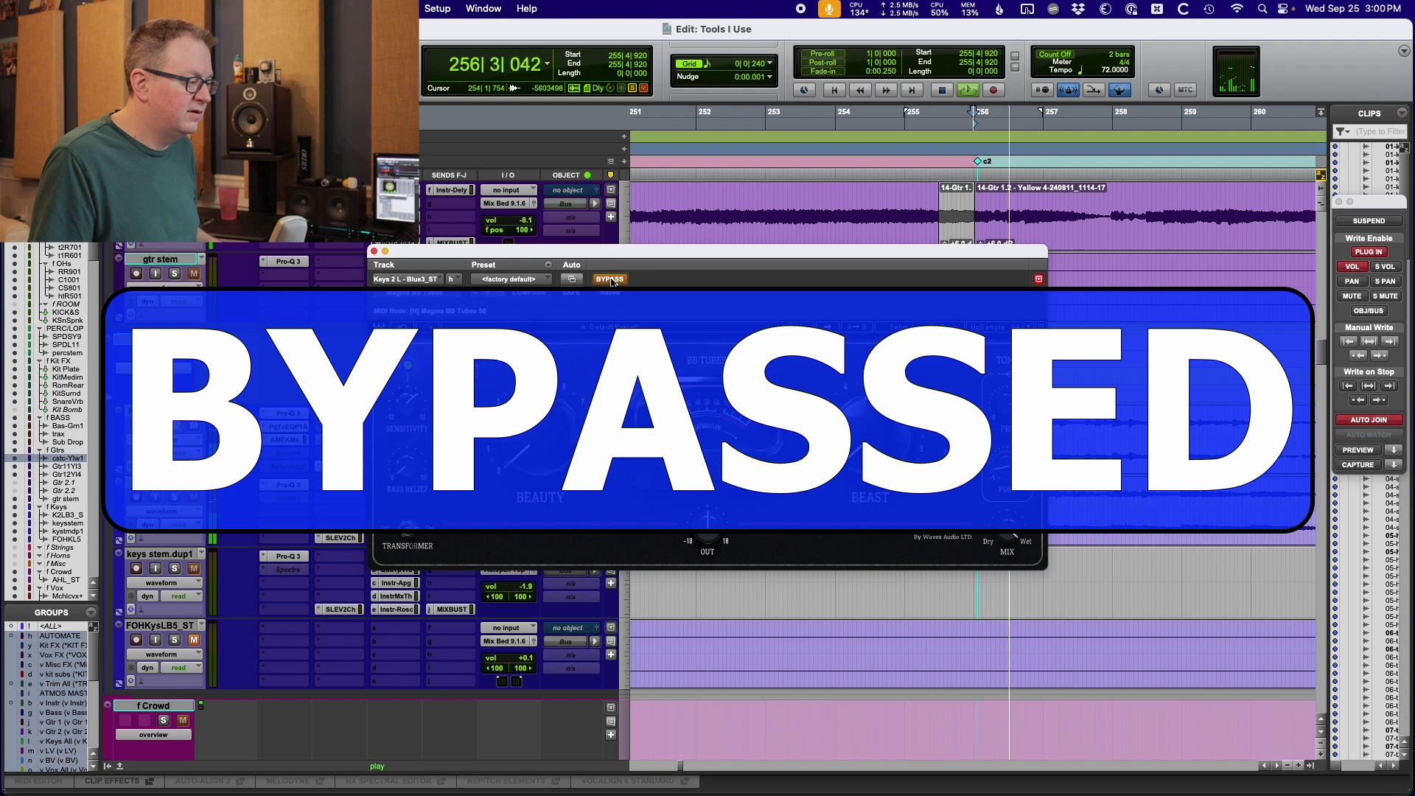
click(611, 282)
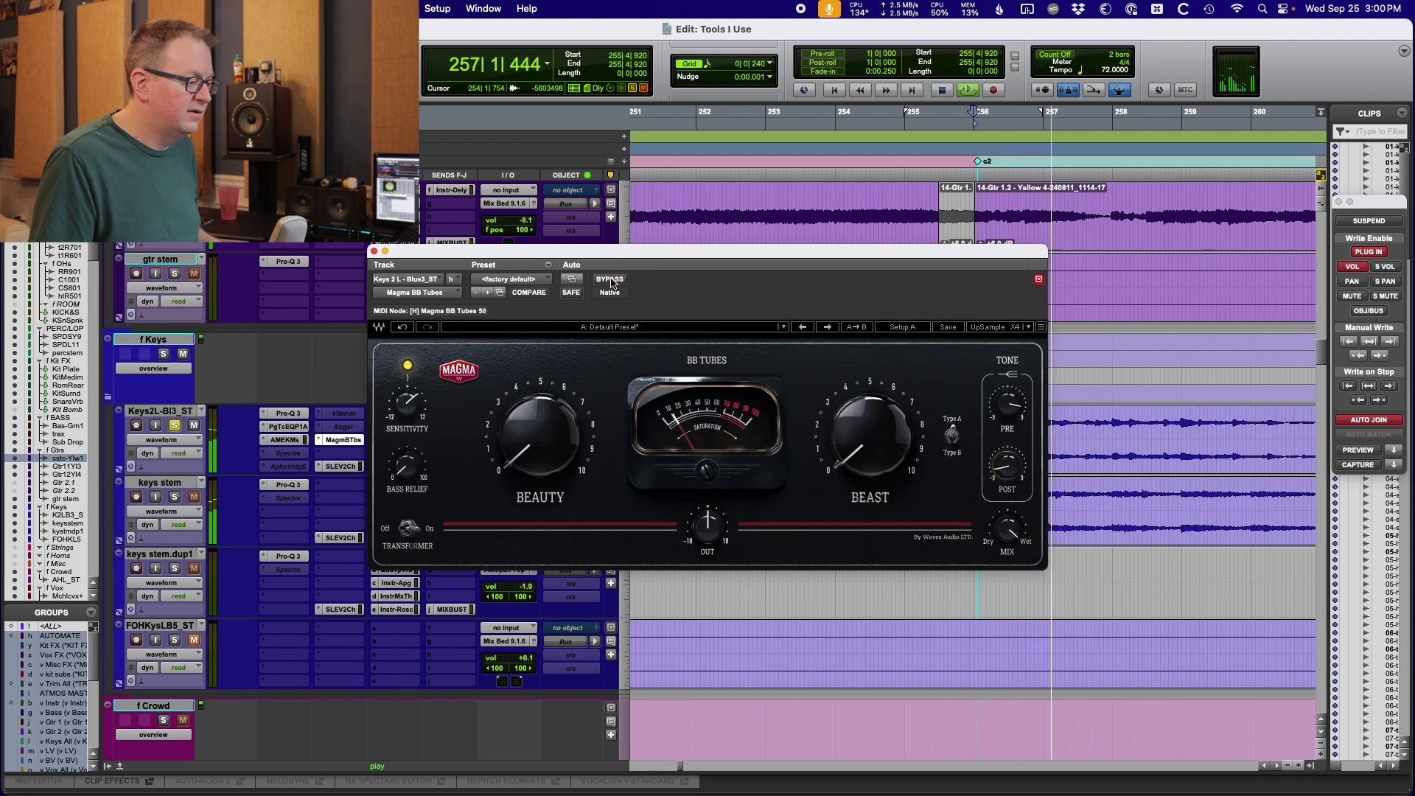
- Restart the keys playback and blend in Magma's Beauty and Beast, with Beast about 17 and Sensitivity at 3.3 dB
key(space)
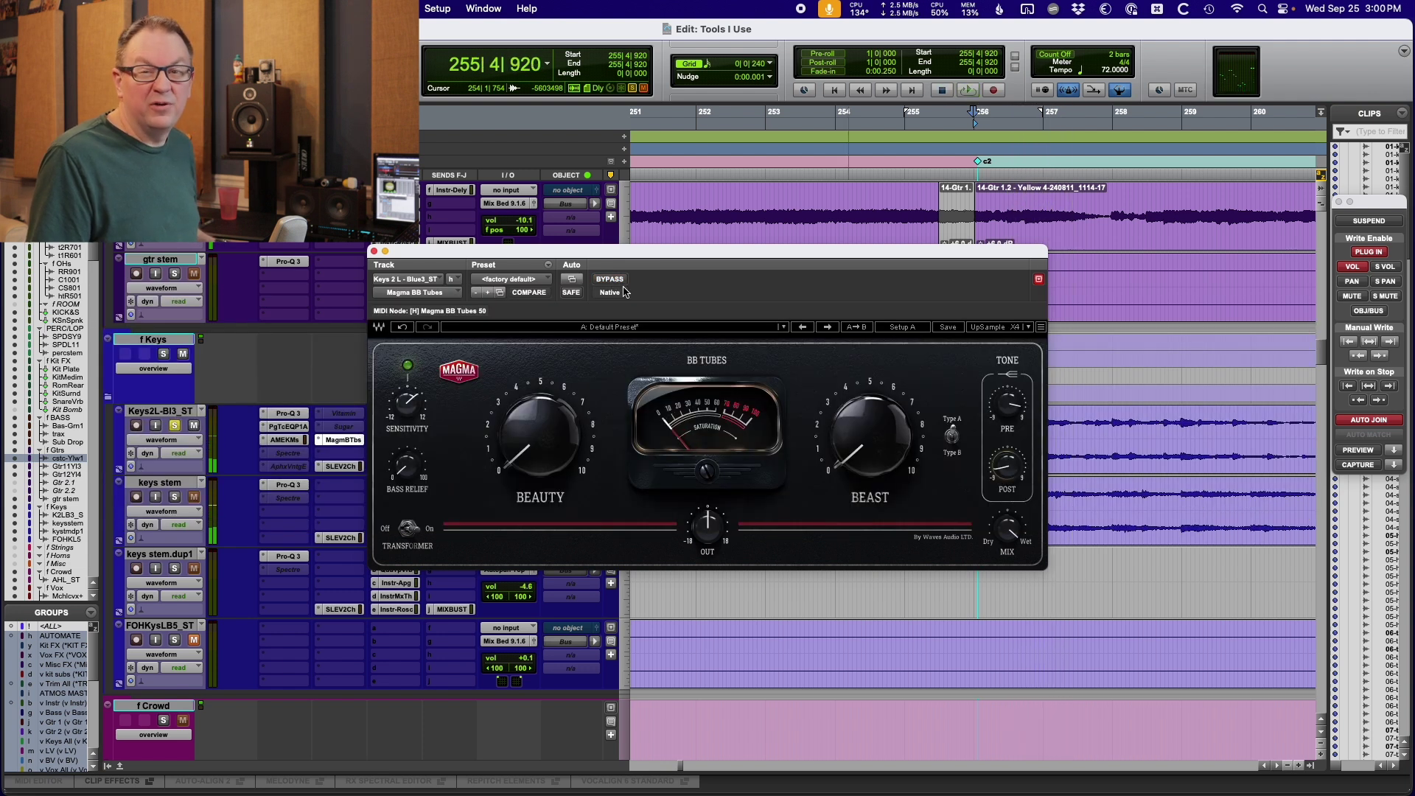
mouse_move(537, 449)
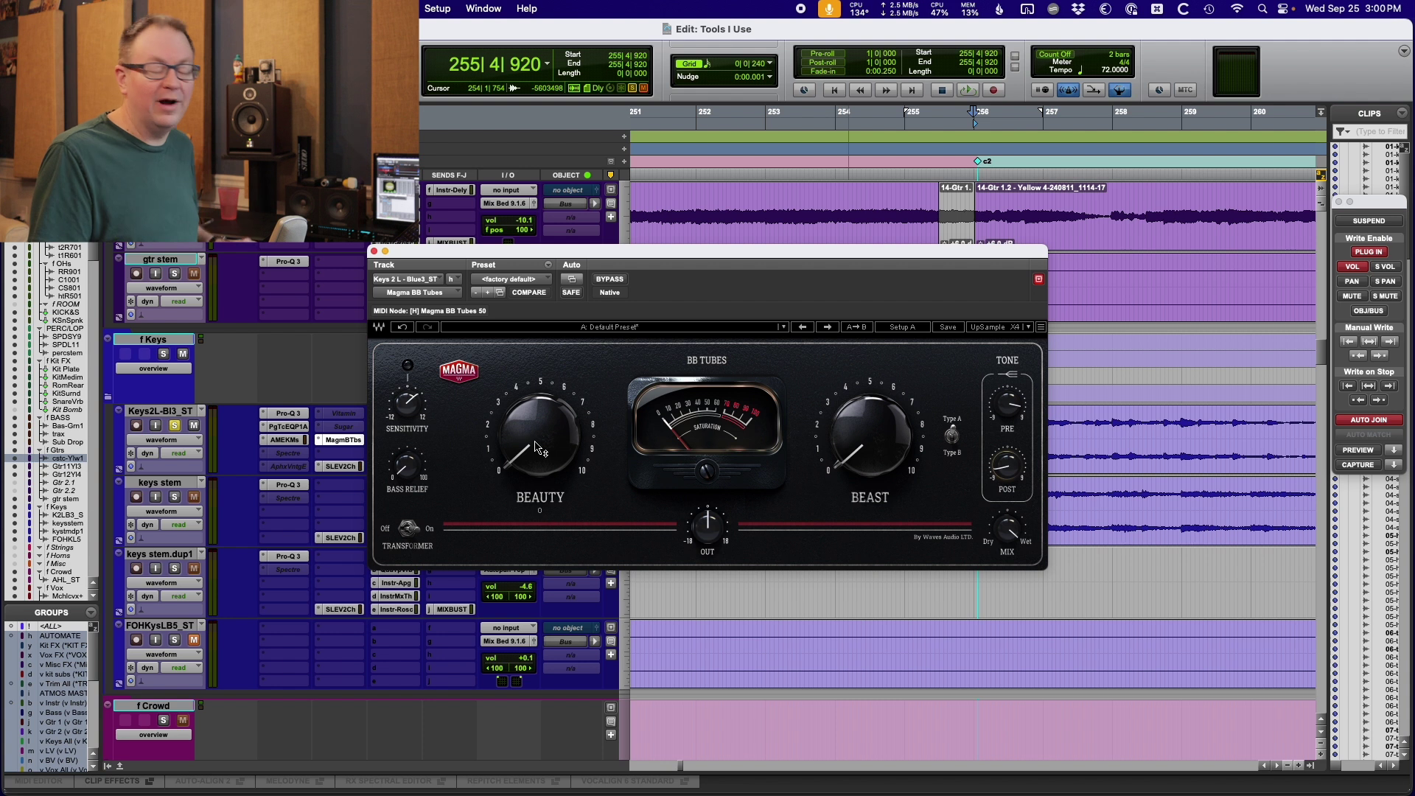
key(space)
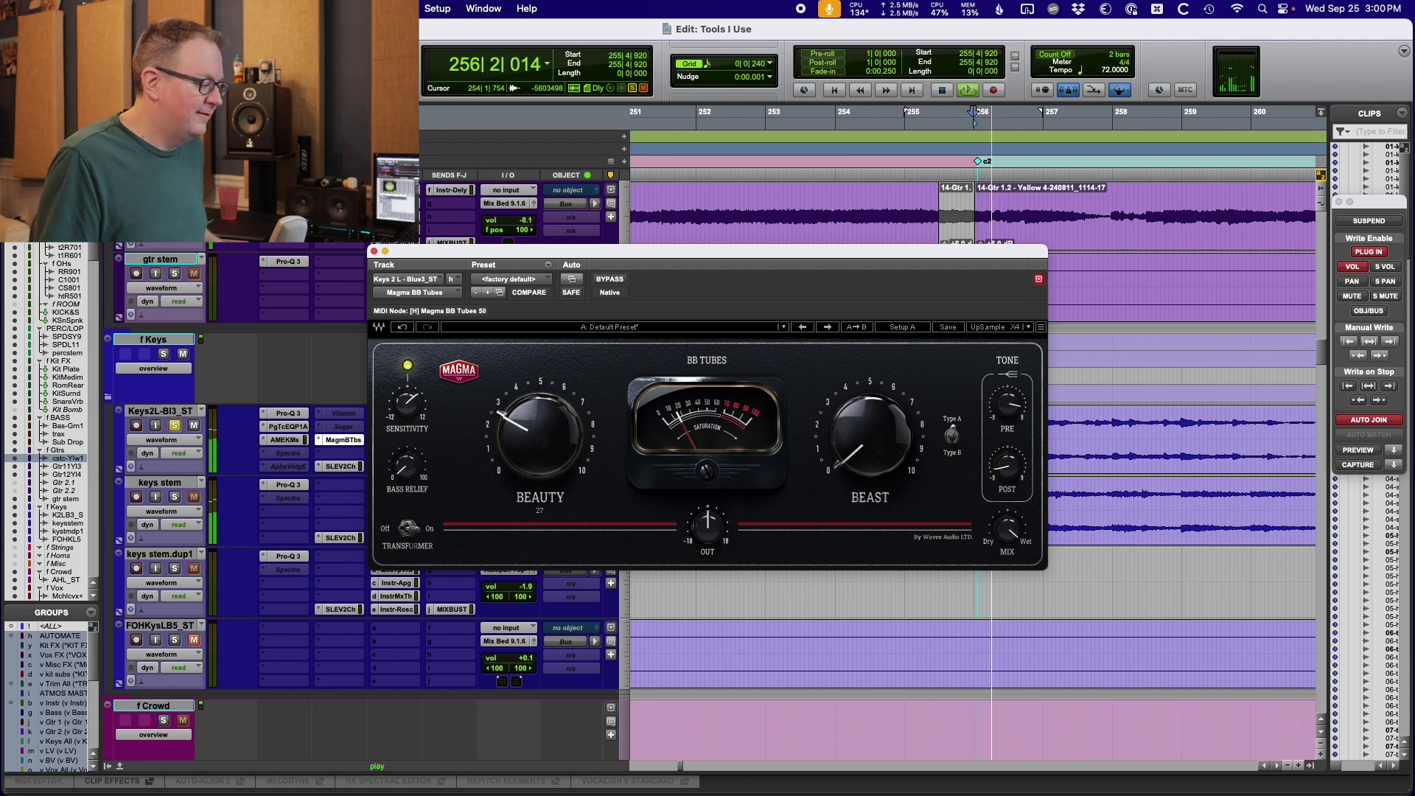
drag(853, 463, 853, 435)
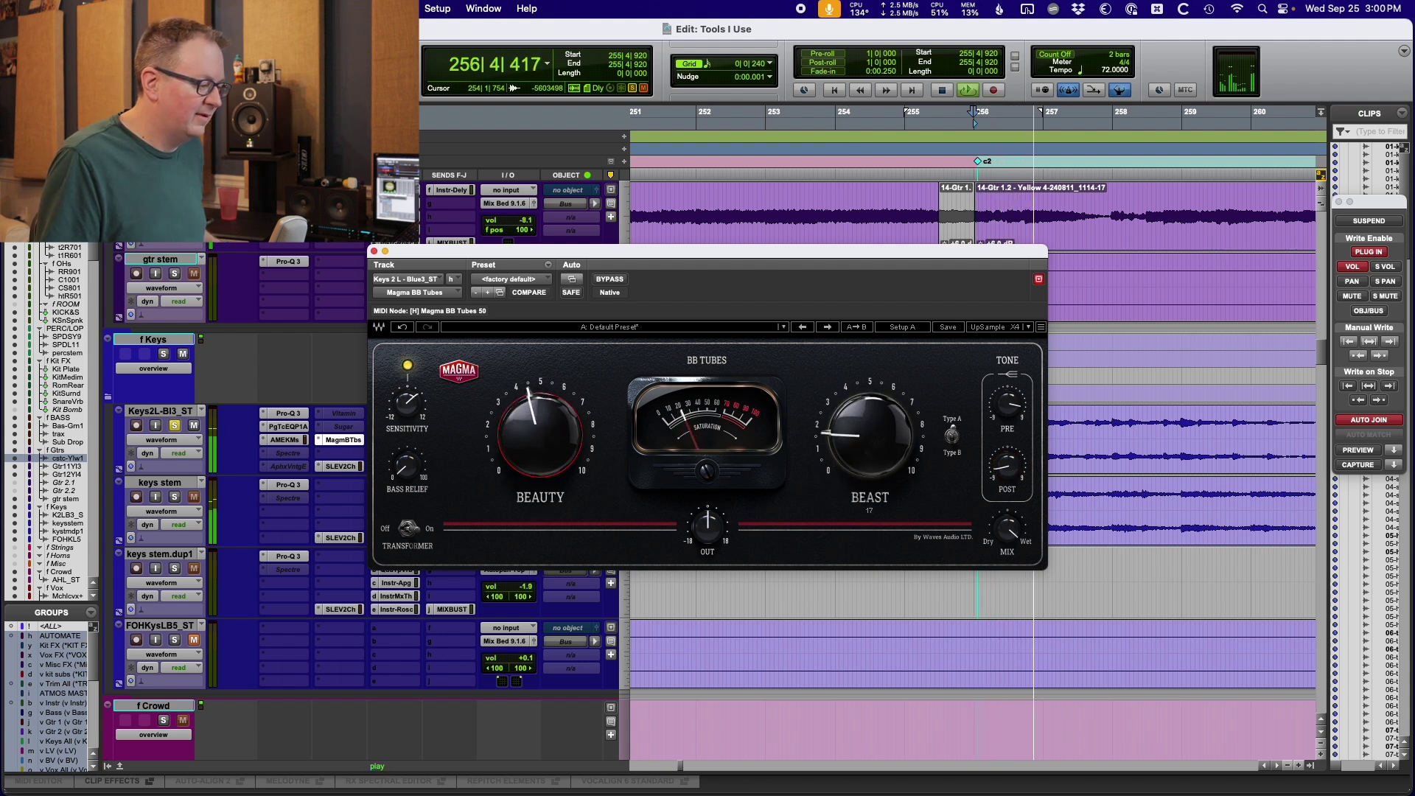
drag(853, 435, 853, 441)
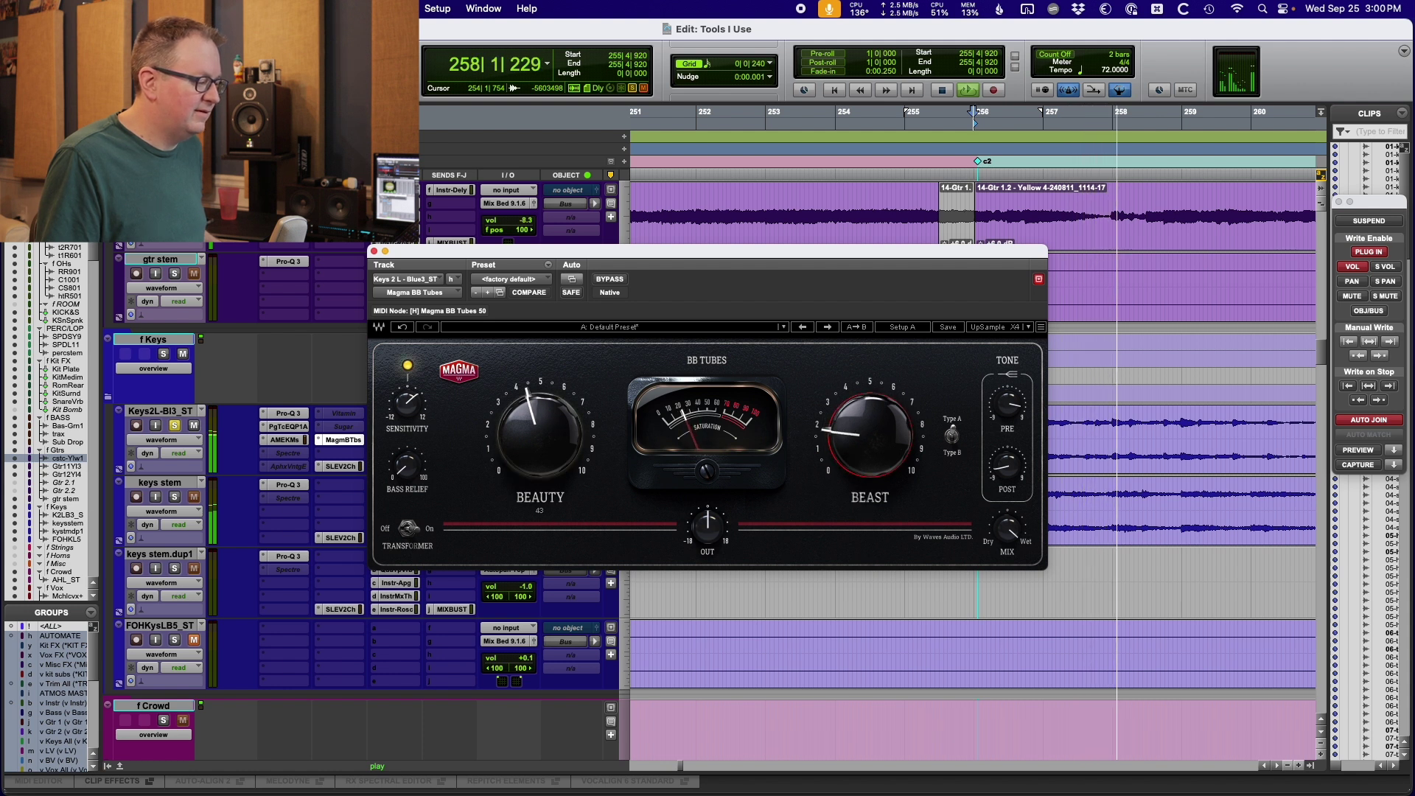
drag(855, 441, 855, 451)
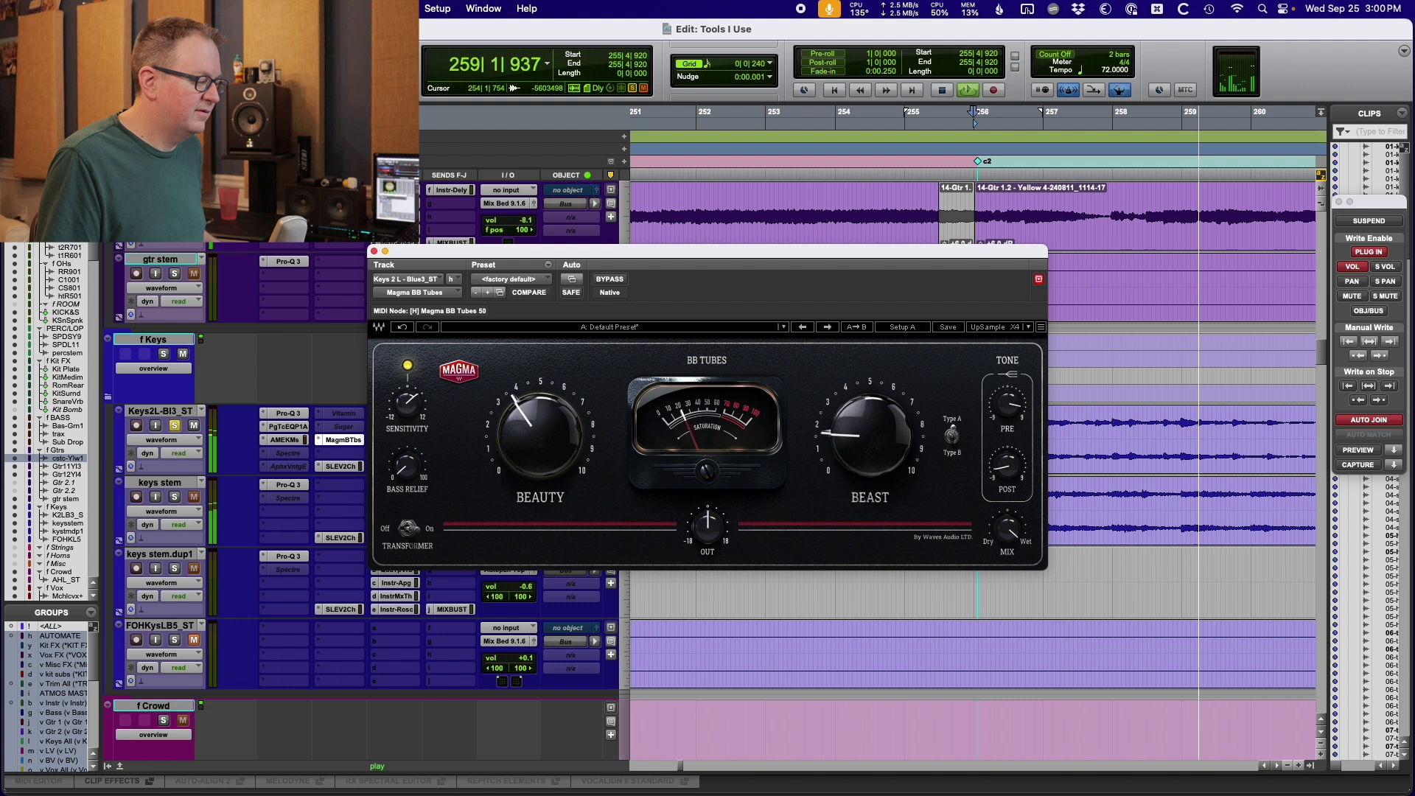
drag(407, 403, 407, 399)
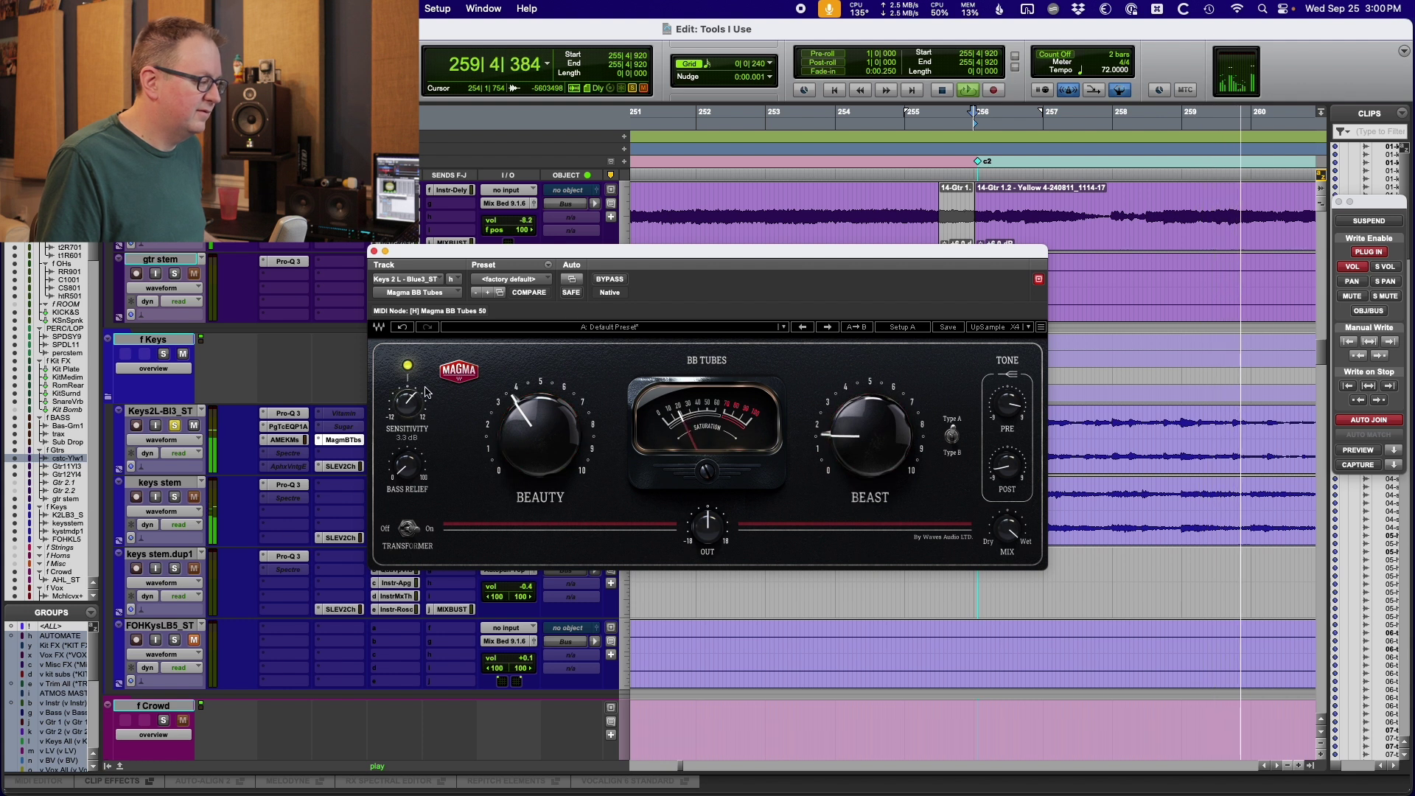
- Replay the passage, compare Magma bypassed and engaged, lower its output level and set Beauty to 43
key(space)
key(space)
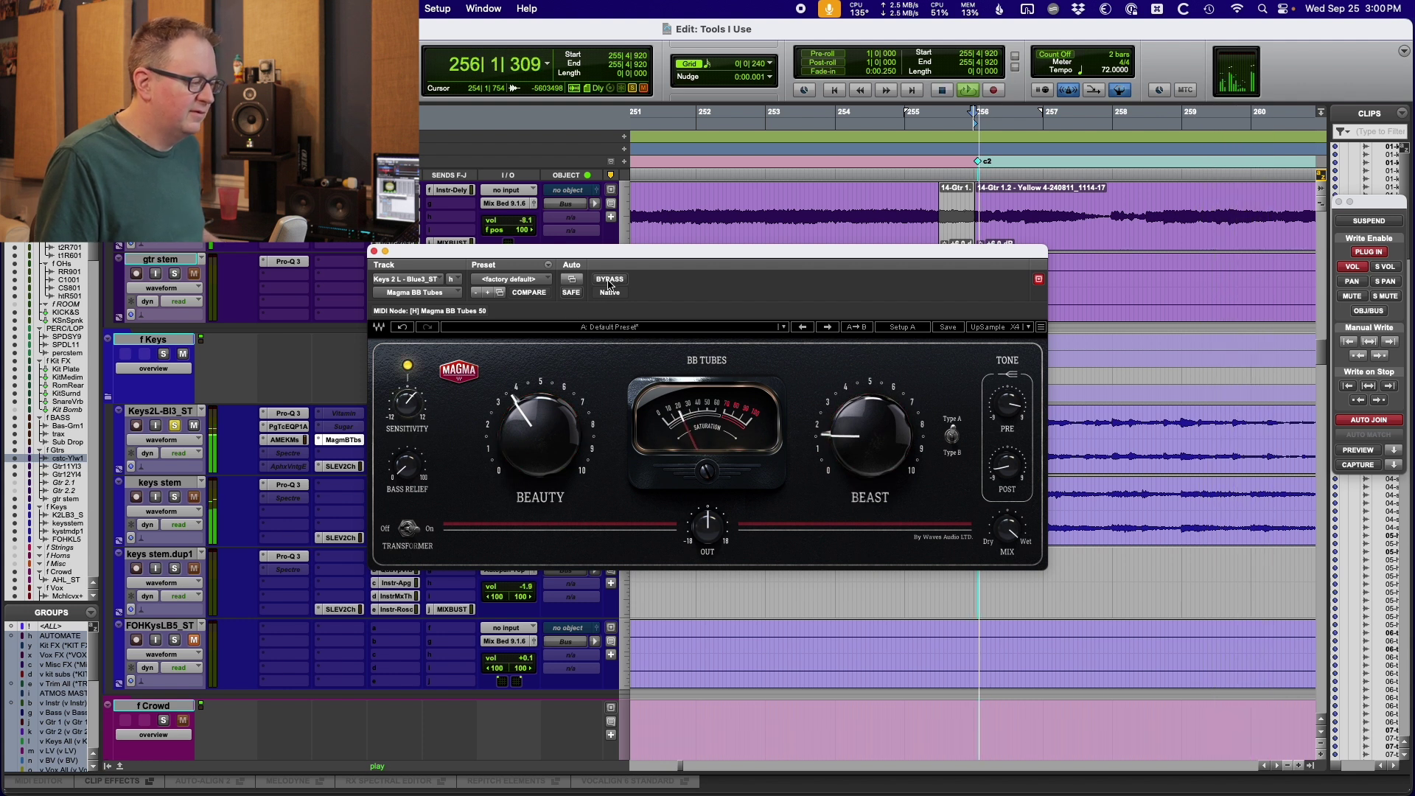
click(609, 281)
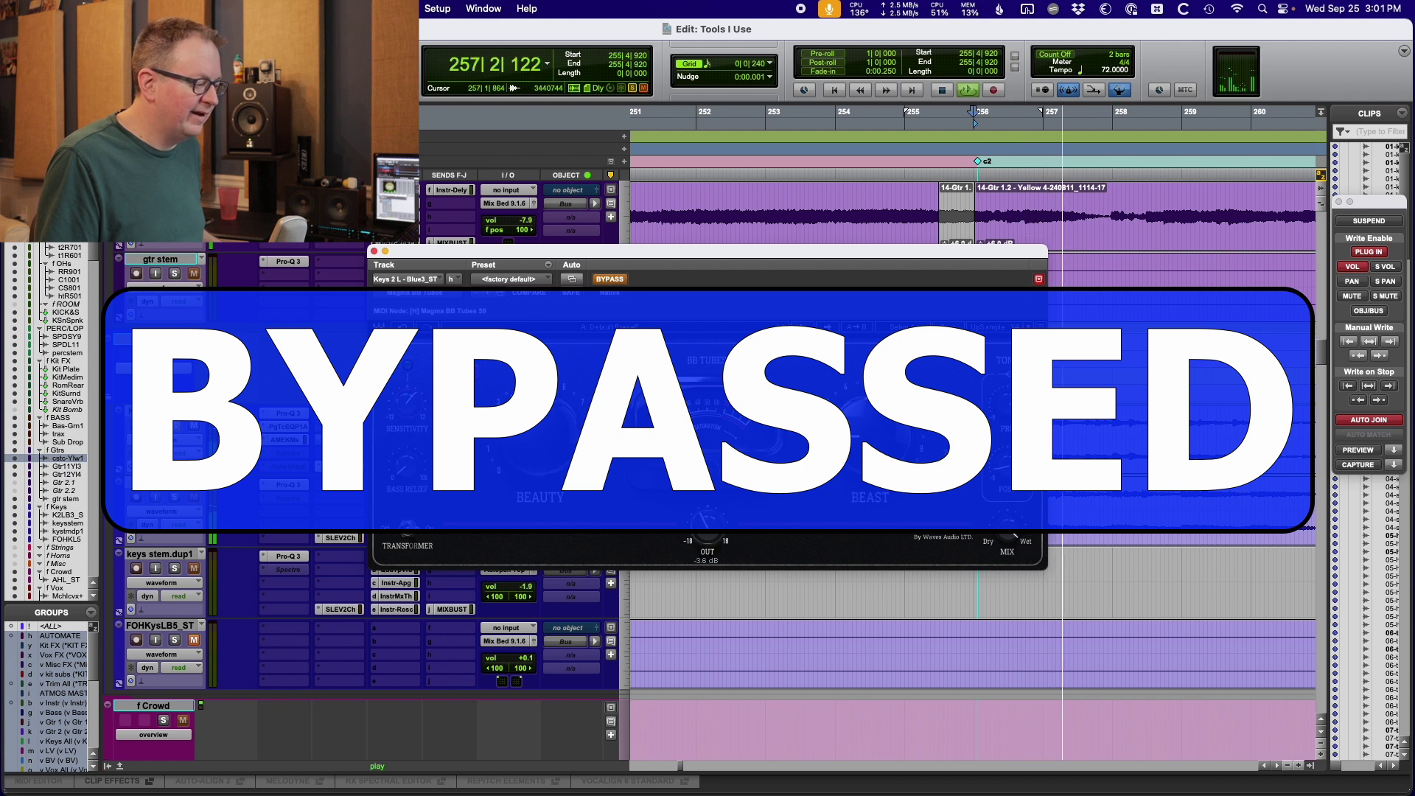
click(610, 279)
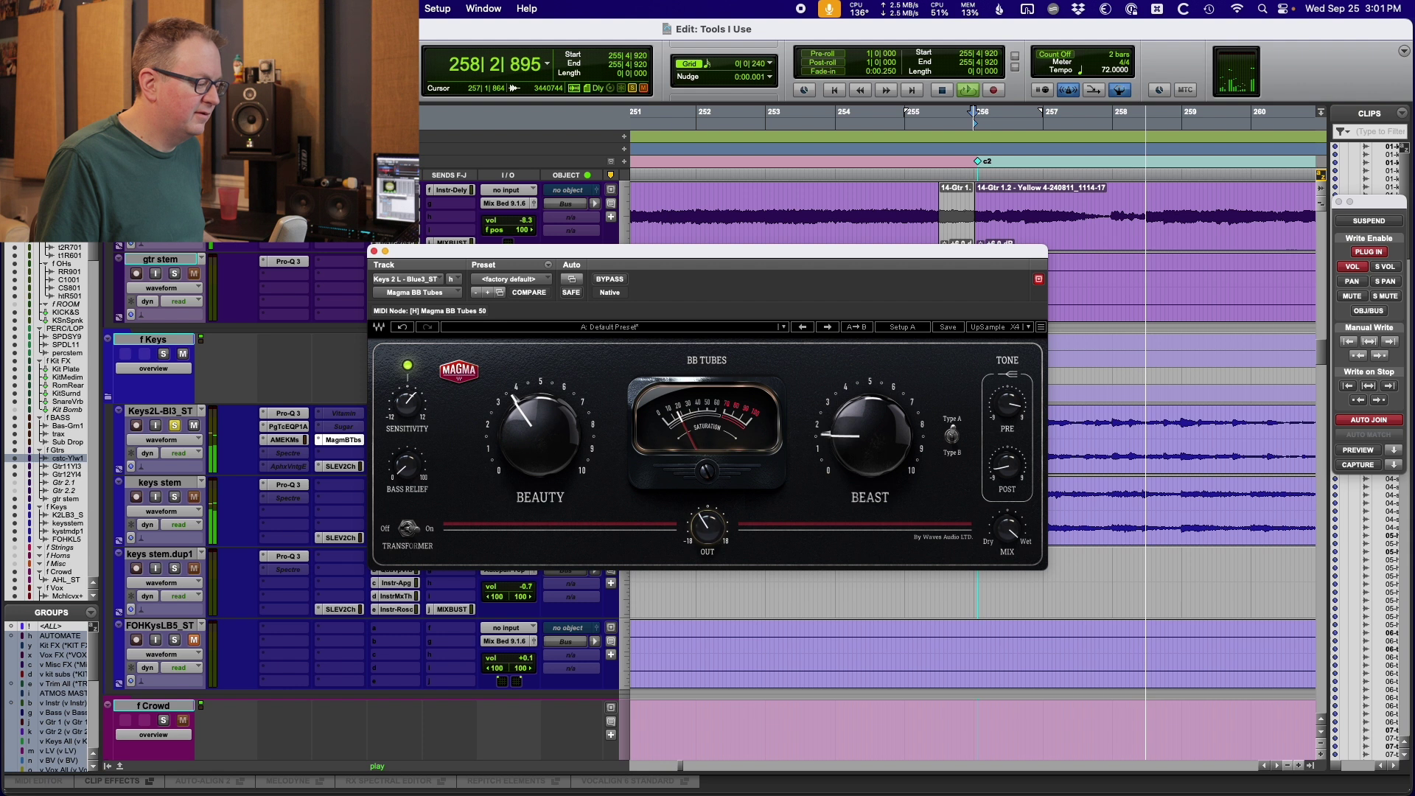
alt+click(575, 458)
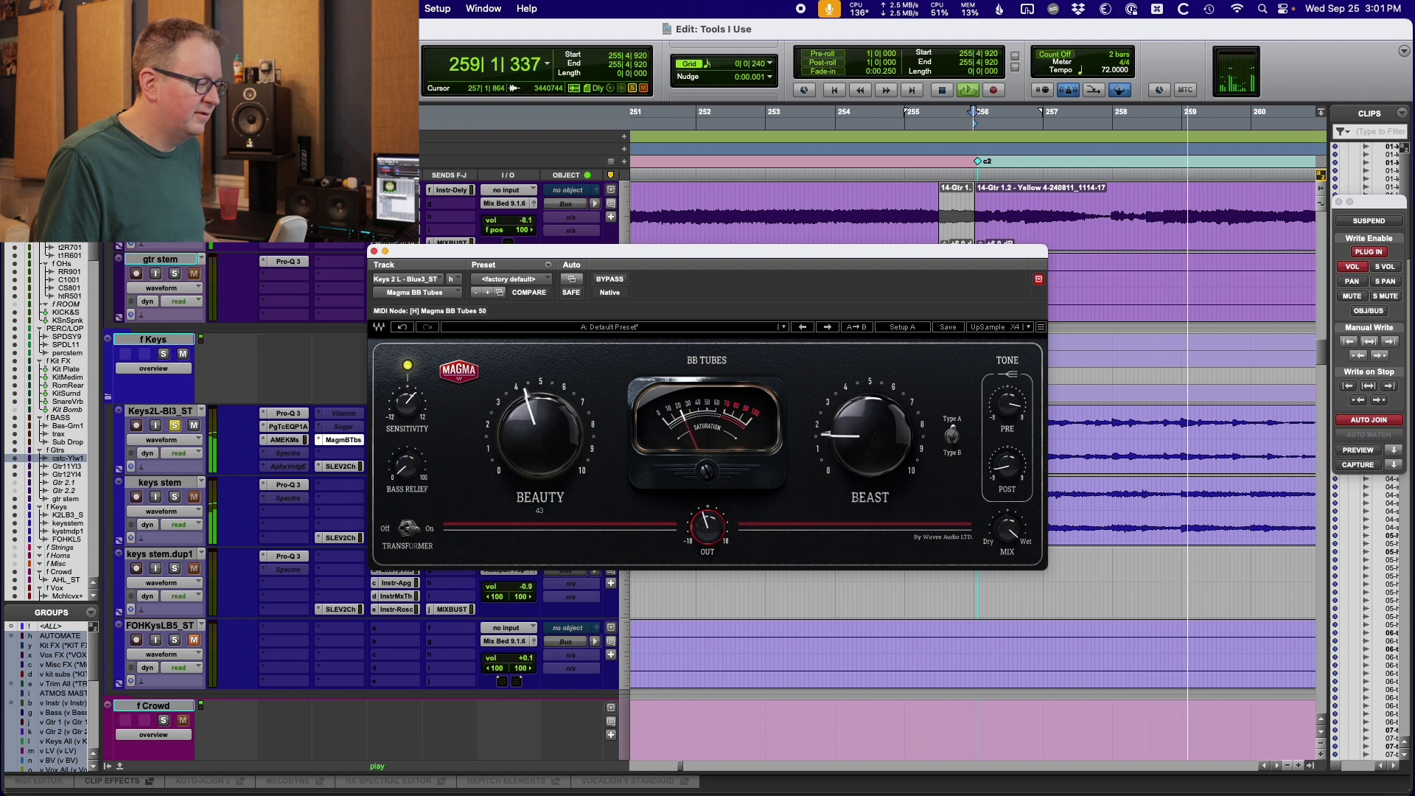
- Replay the passage with Beauty raised to about 5 and Out at -2.6 dB, comparing bypassed and engaged, and stop playback
click(609, 278)
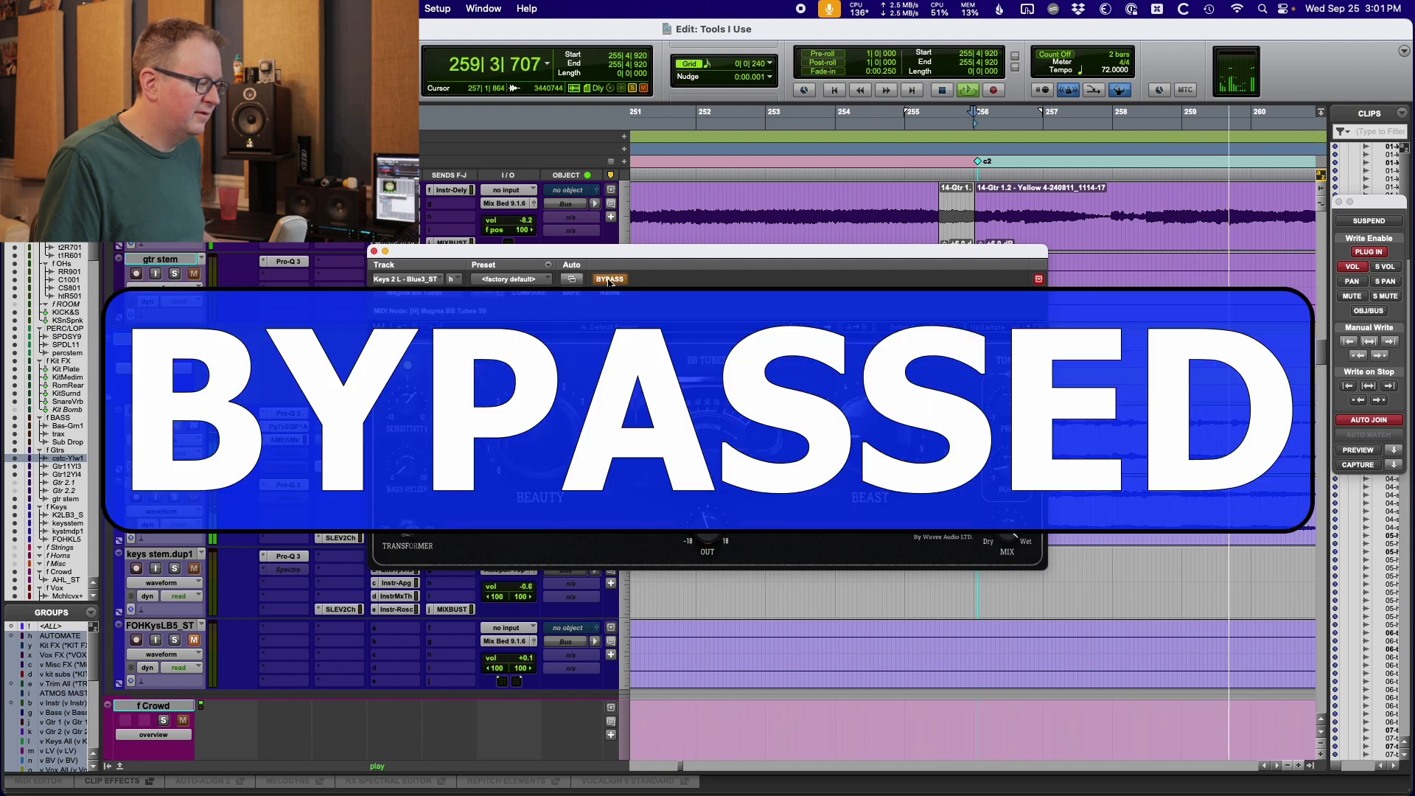
key(space)
key(space)
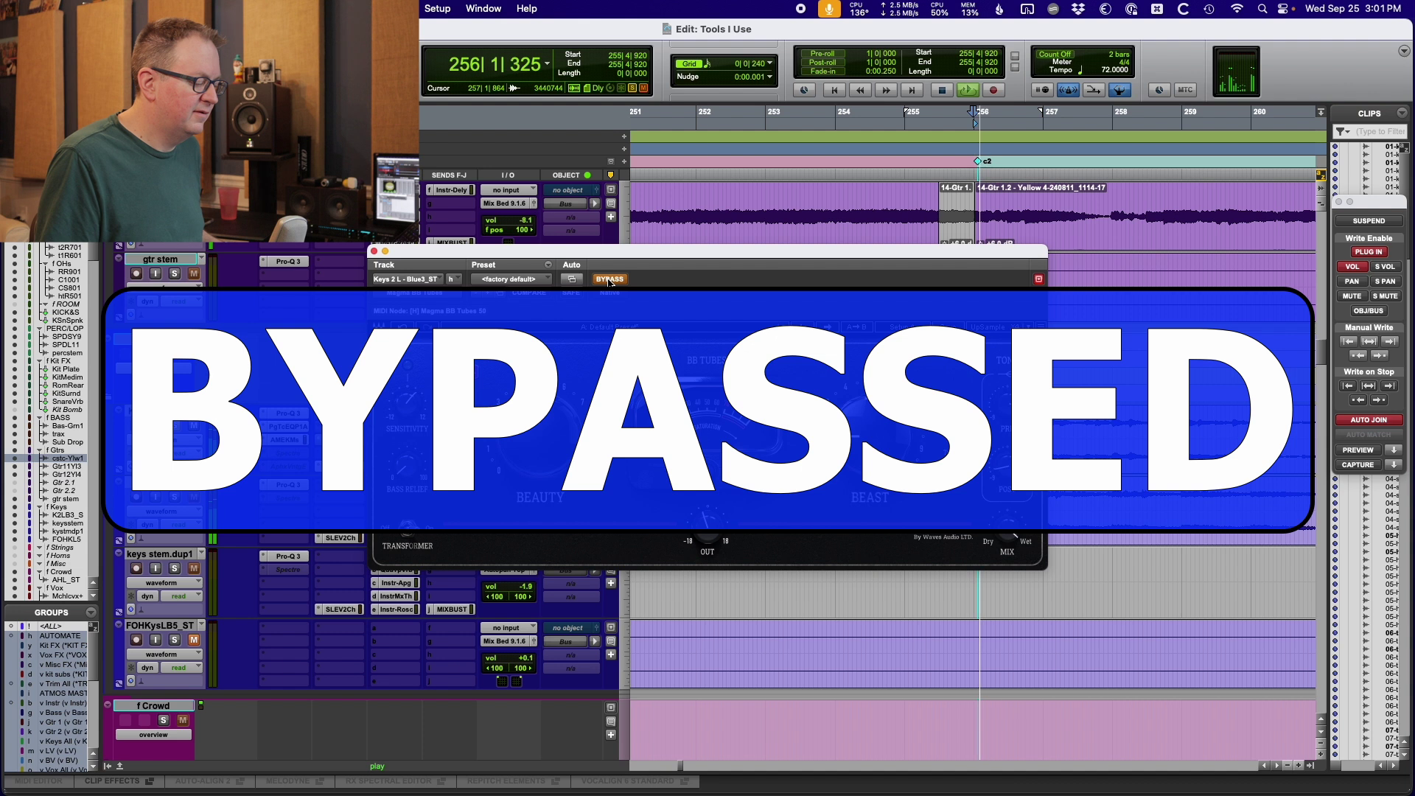
click(609, 279)
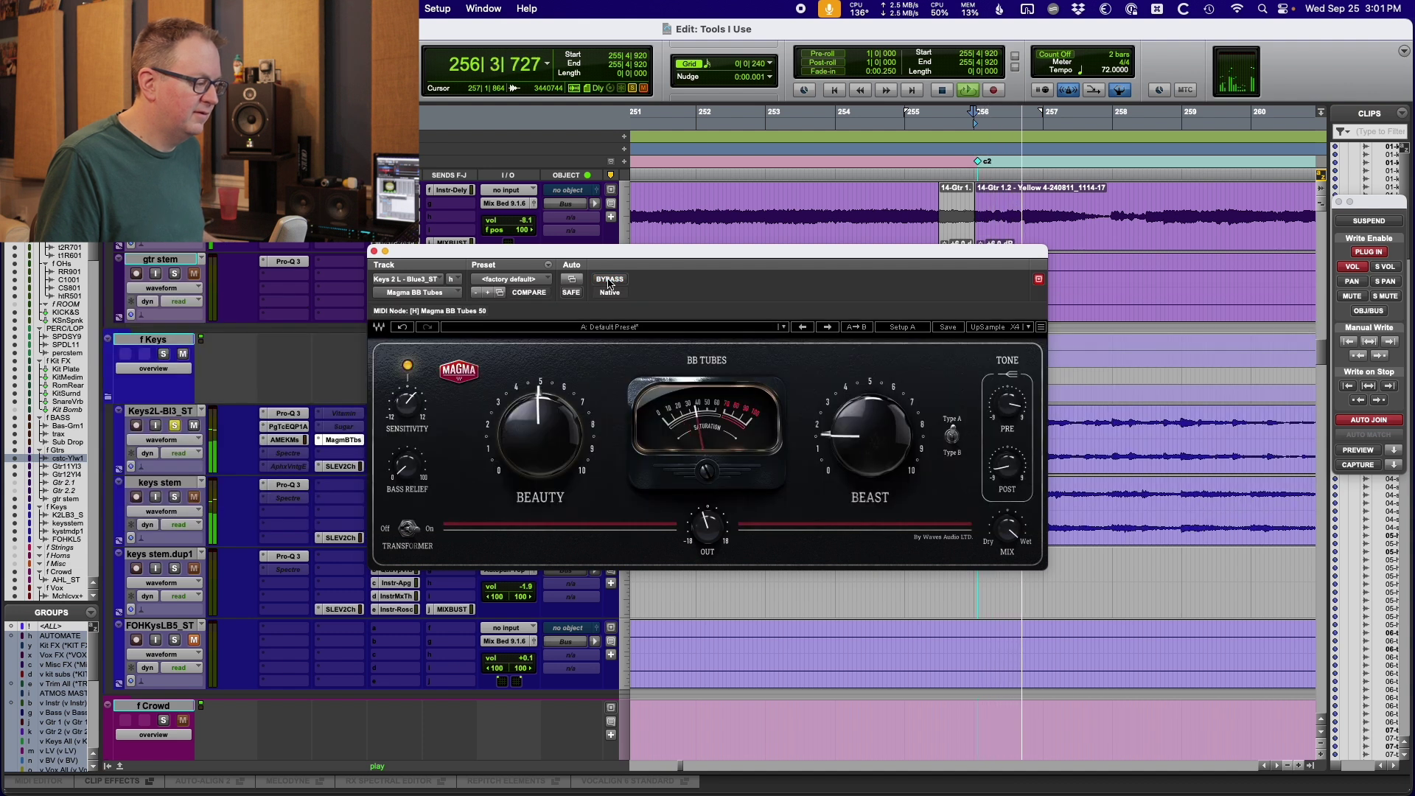
click(609, 280)
click(609, 279)
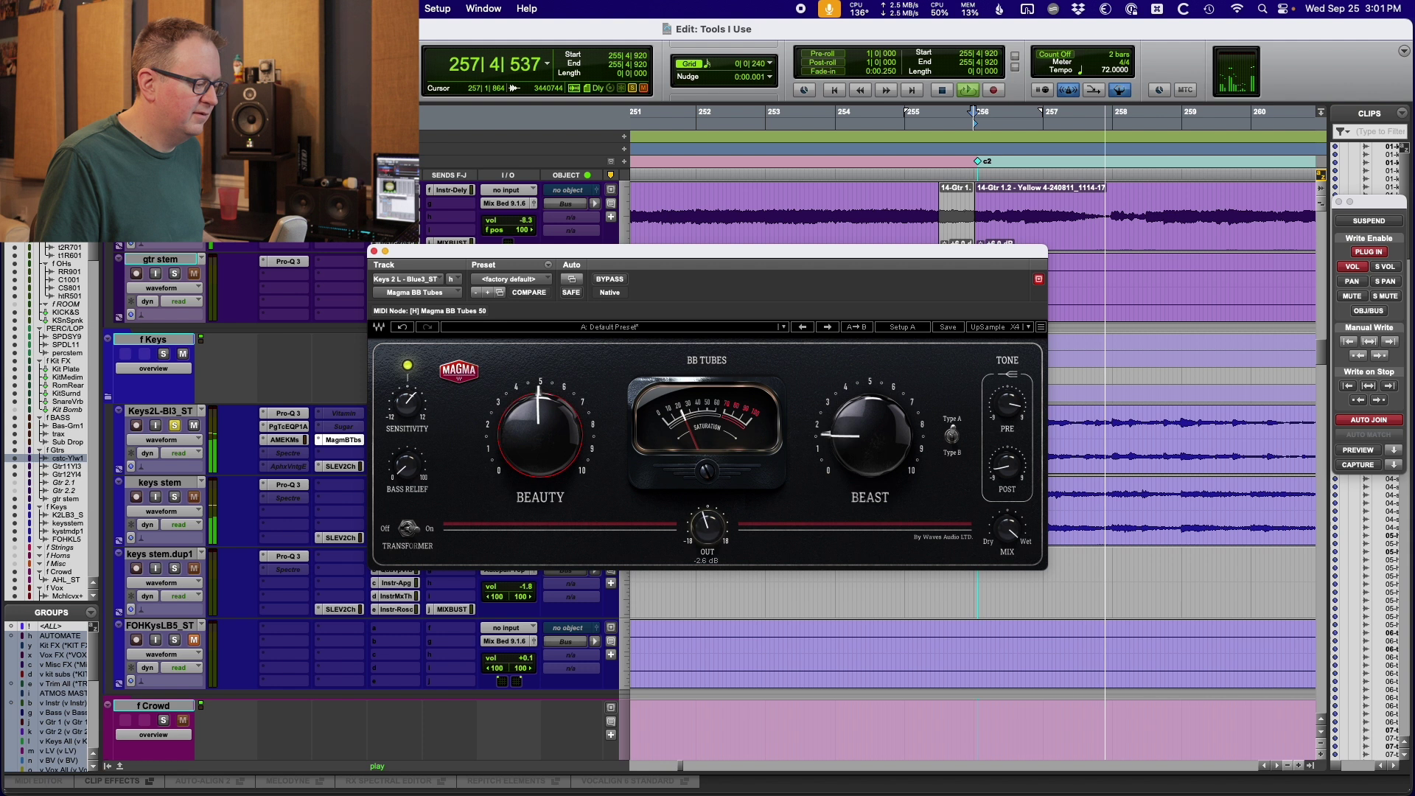
click(609, 280)
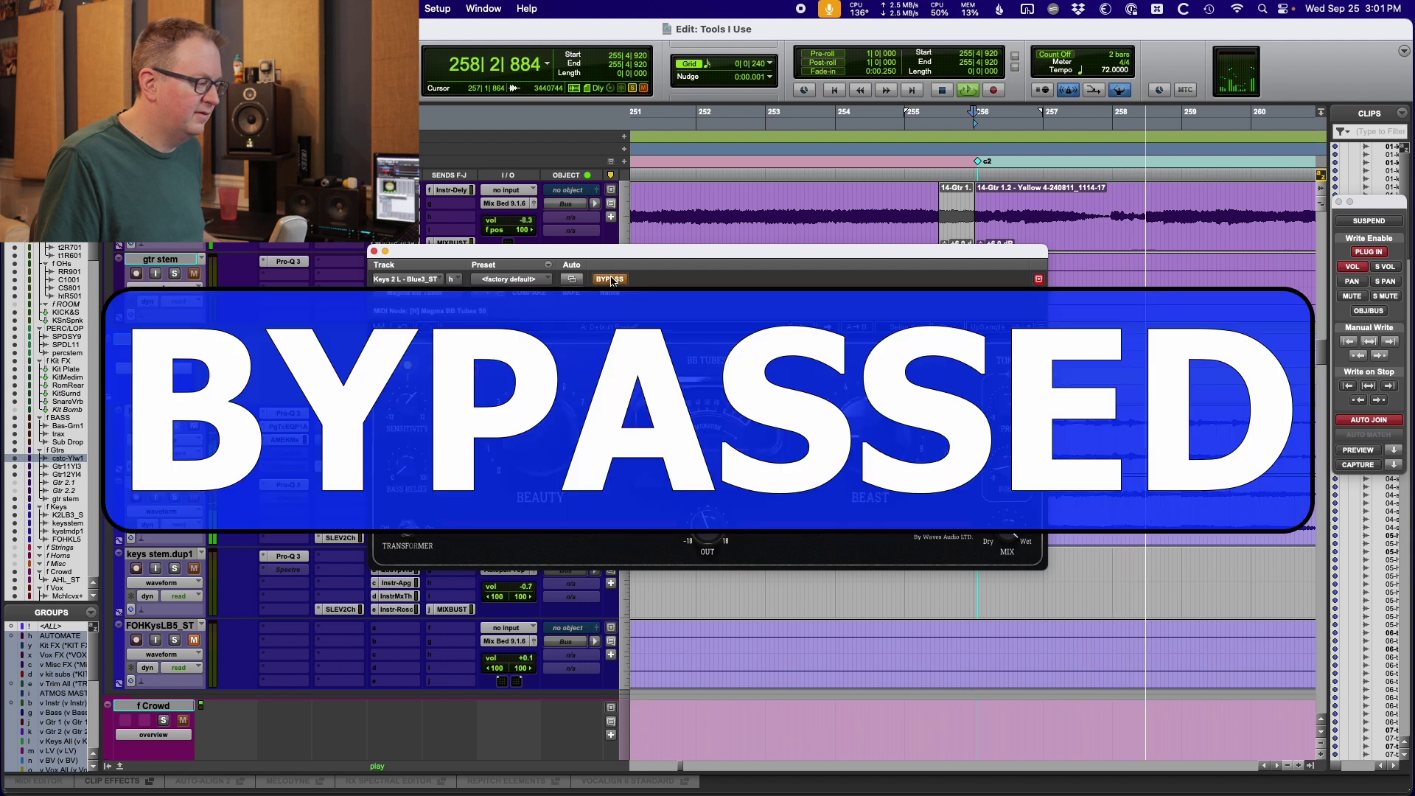
click(609, 280)
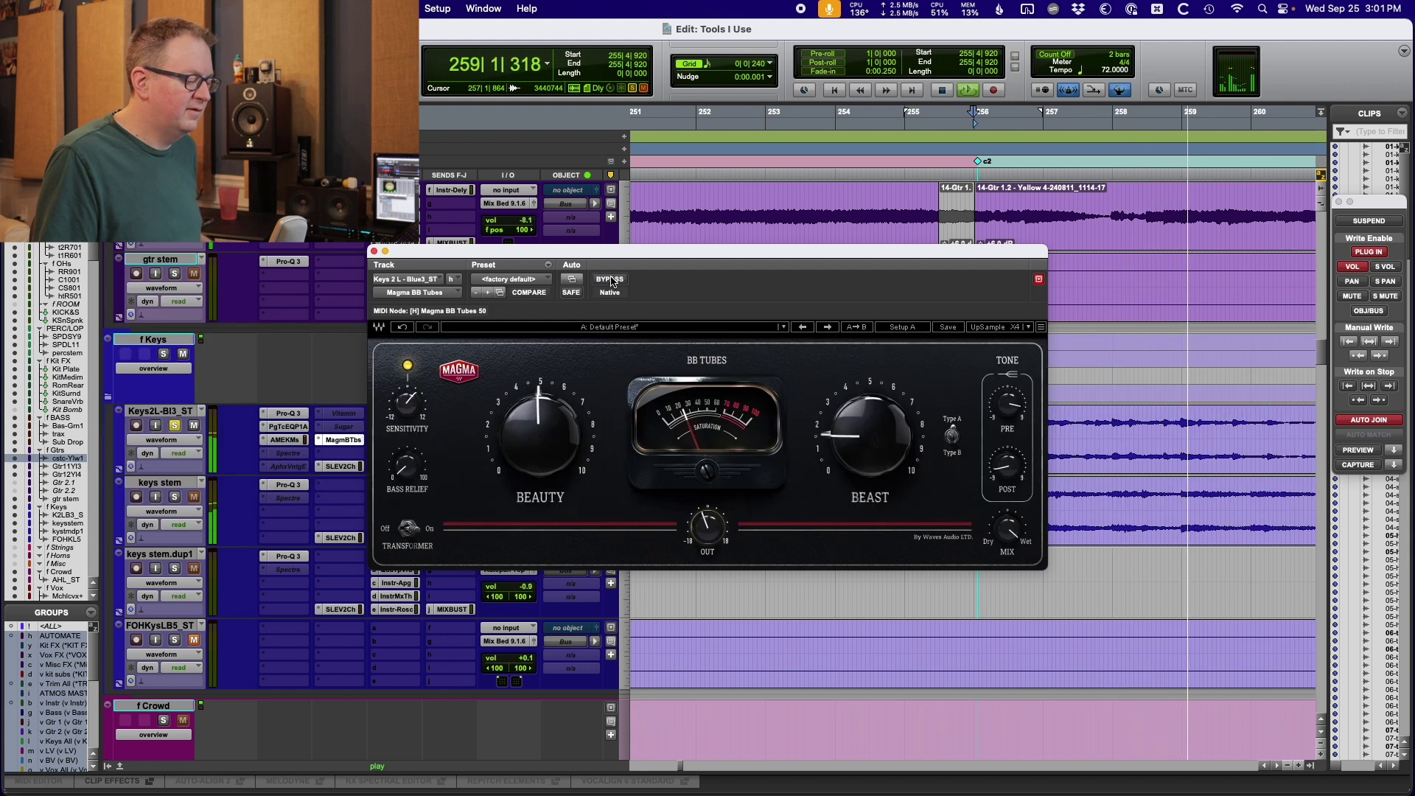
key(space)
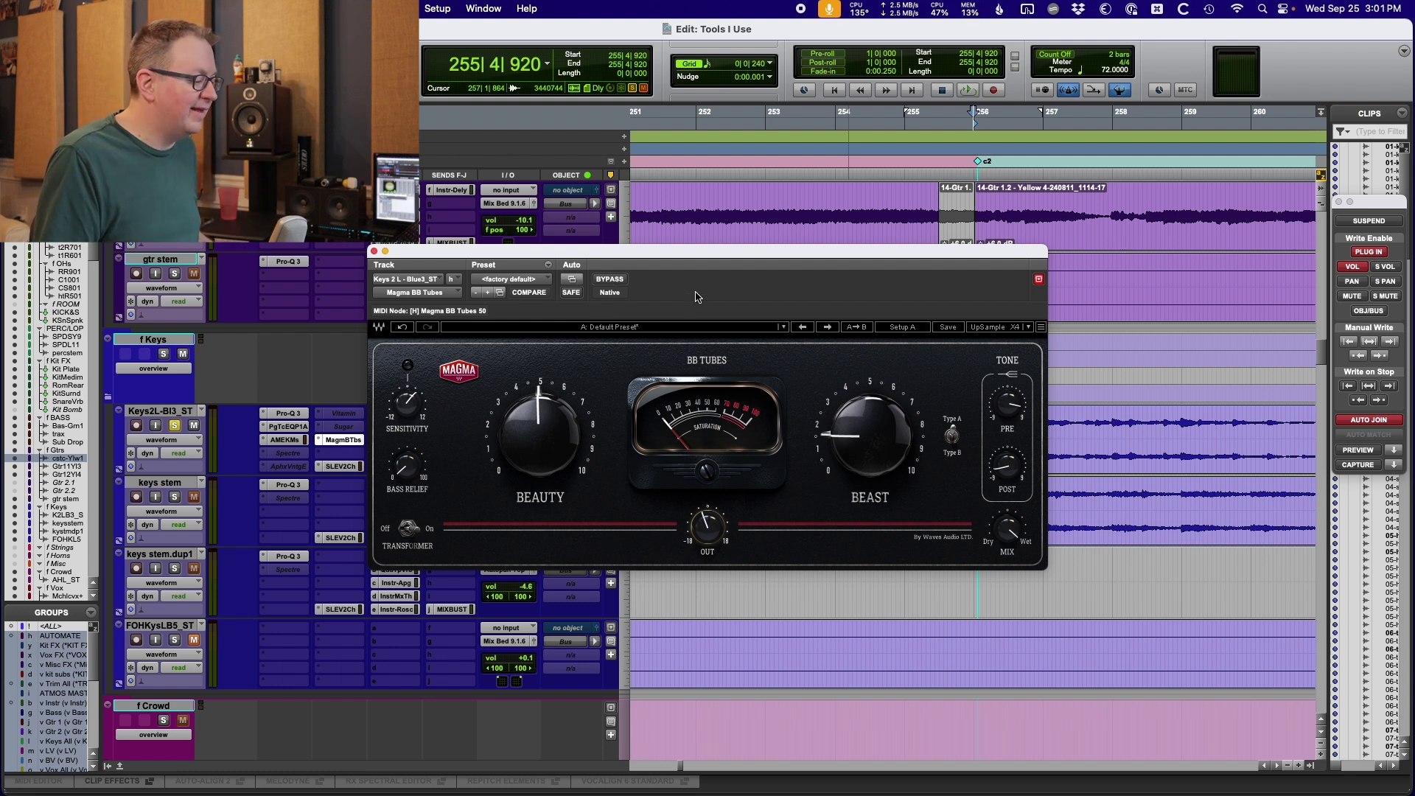
- Close and deactivate Magma BB Tubes, and reactivate and open Spectre on the same keys track
key(super+w)
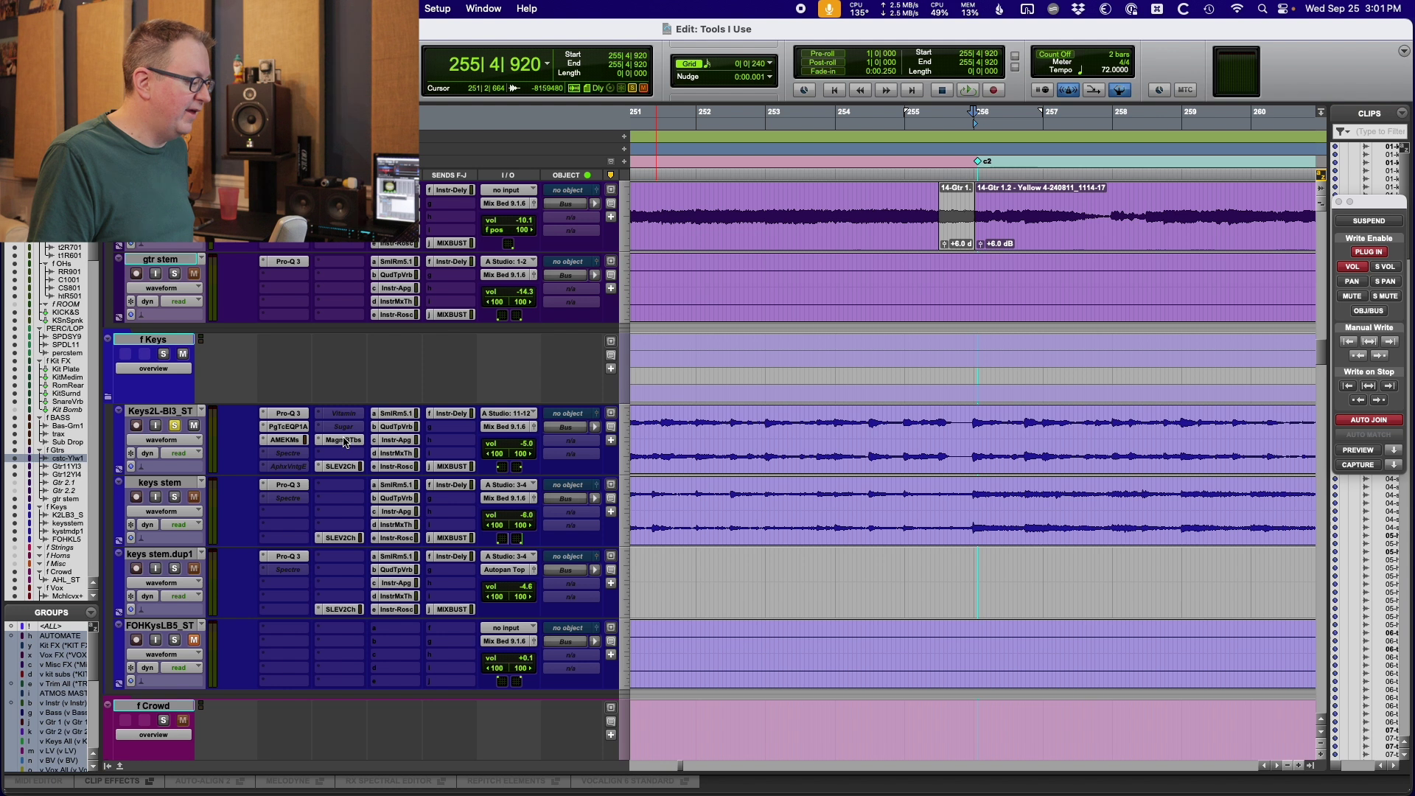
click(287, 454)
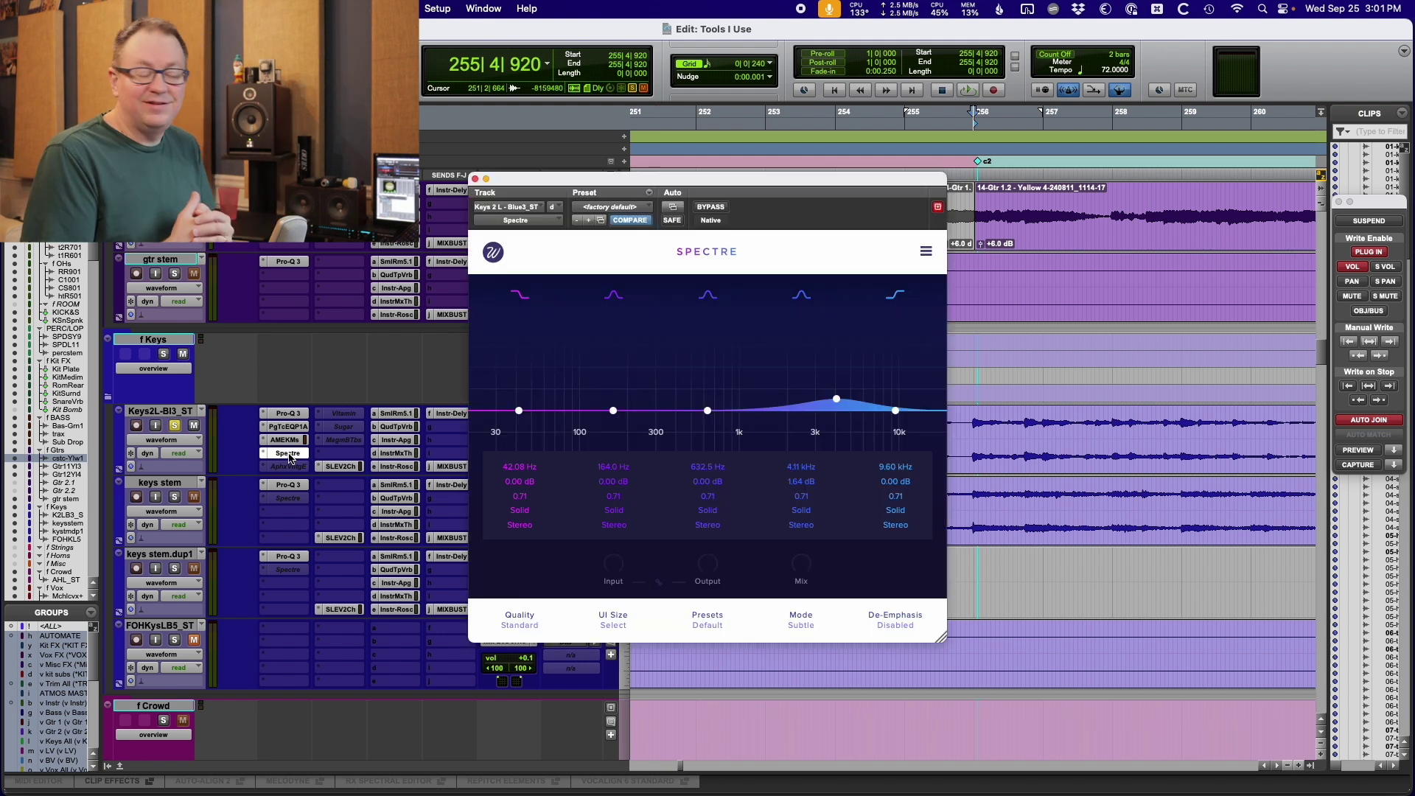